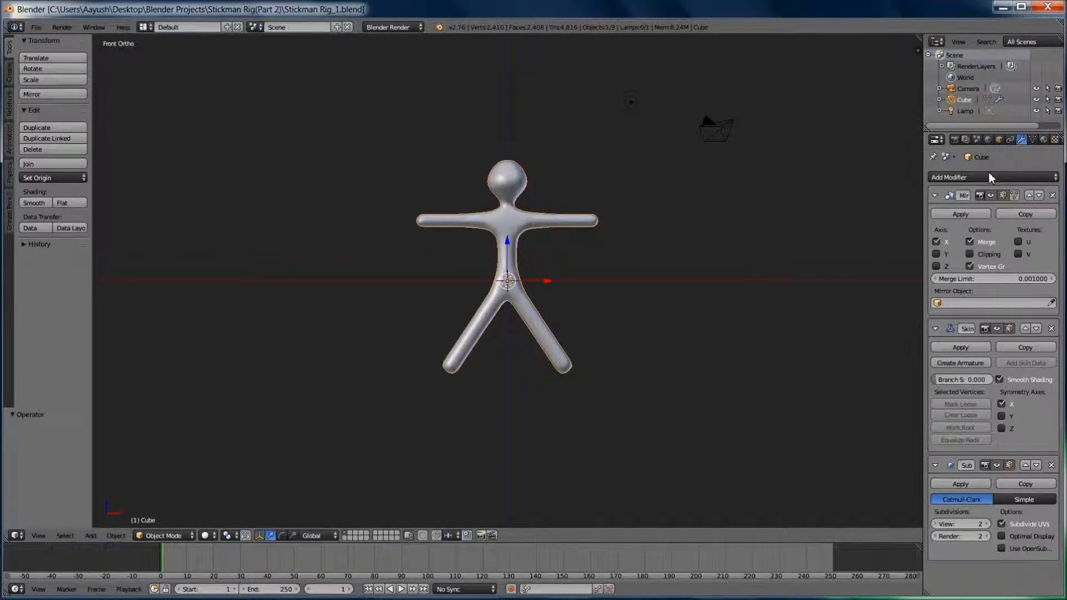
- Apply the stickman mesh's Mirror modifier and create an armature from its Skin modifier
click(965, 212)
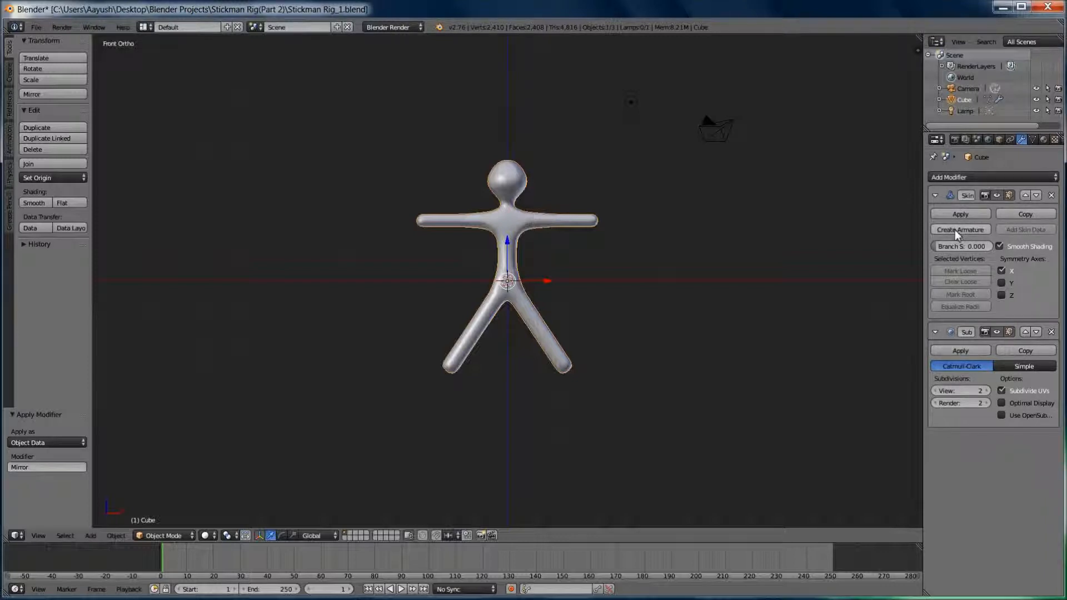
click(957, 230)
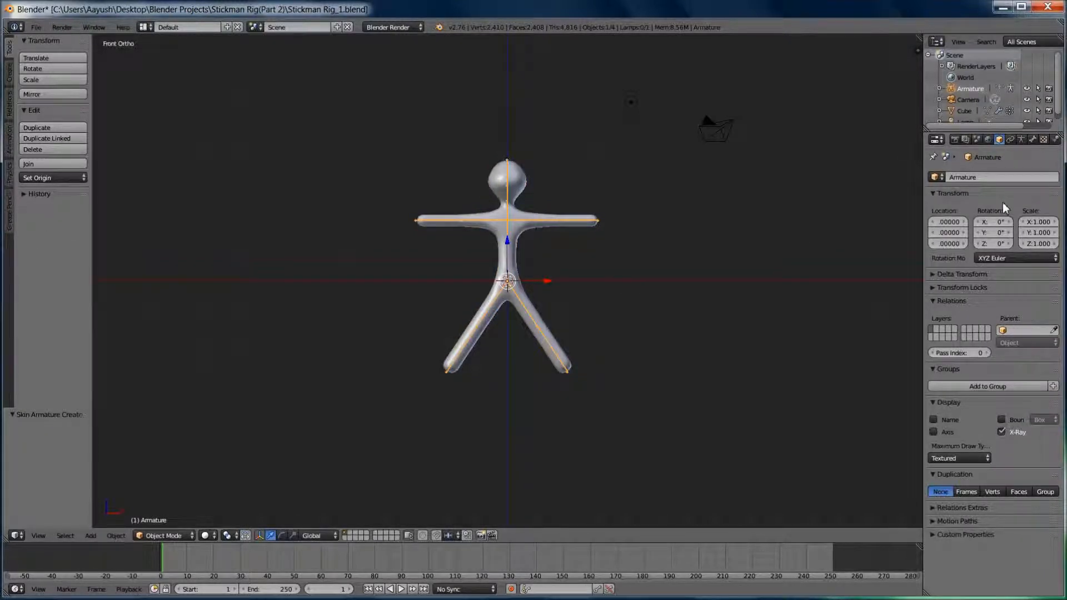
- Apply the Skin, Armature and Subsurf modifiers on the stickman mesh
right_click(516, 187)
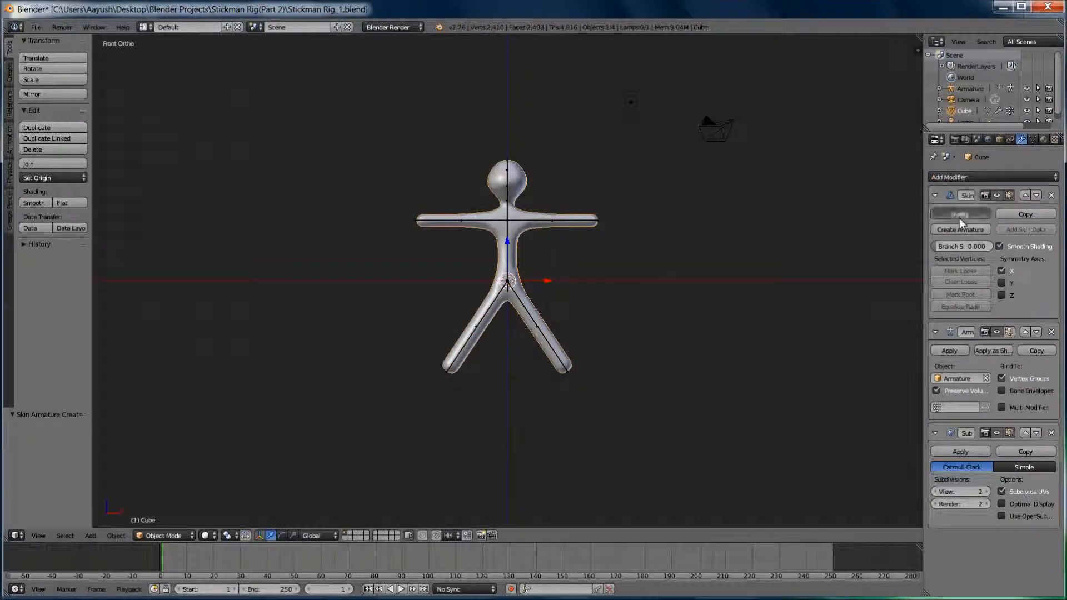
click(959, 215)
click(952, 213)
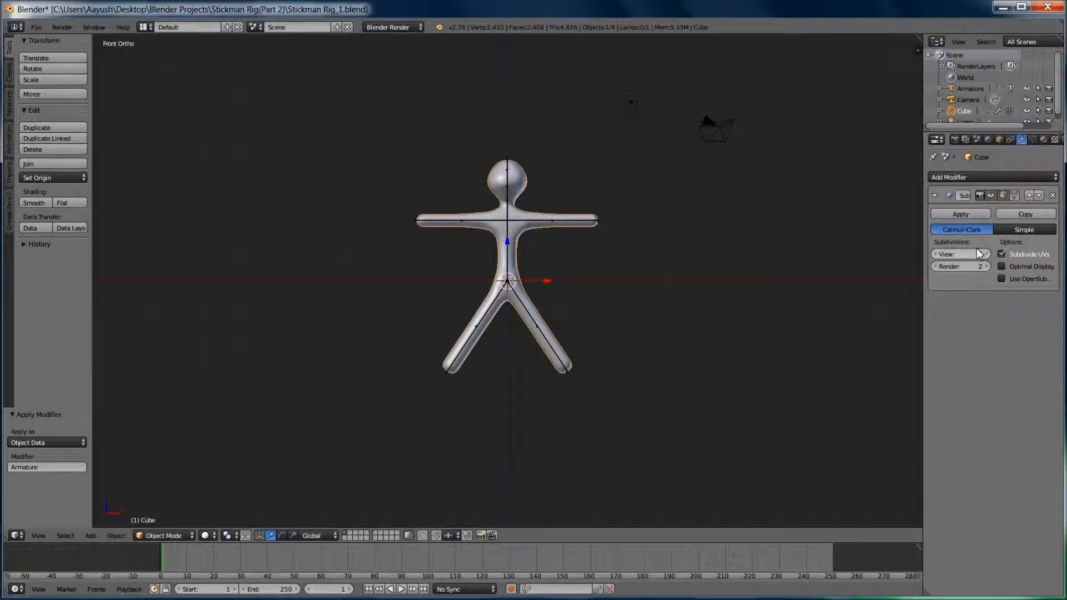
click(955, 215)
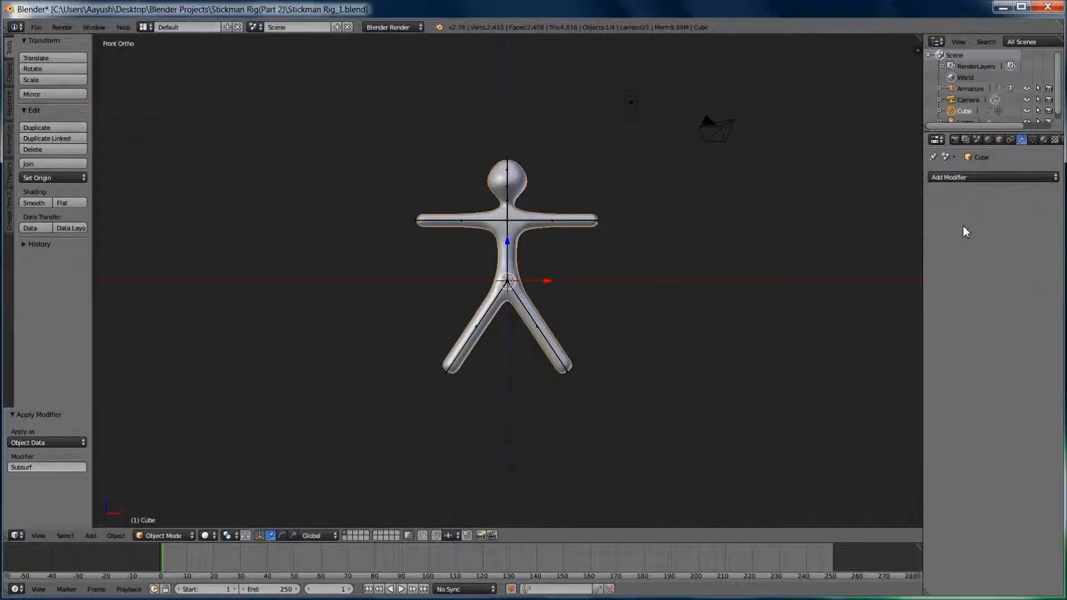
- Set the armature's bone display to Octahedral
right_click(507, 230)
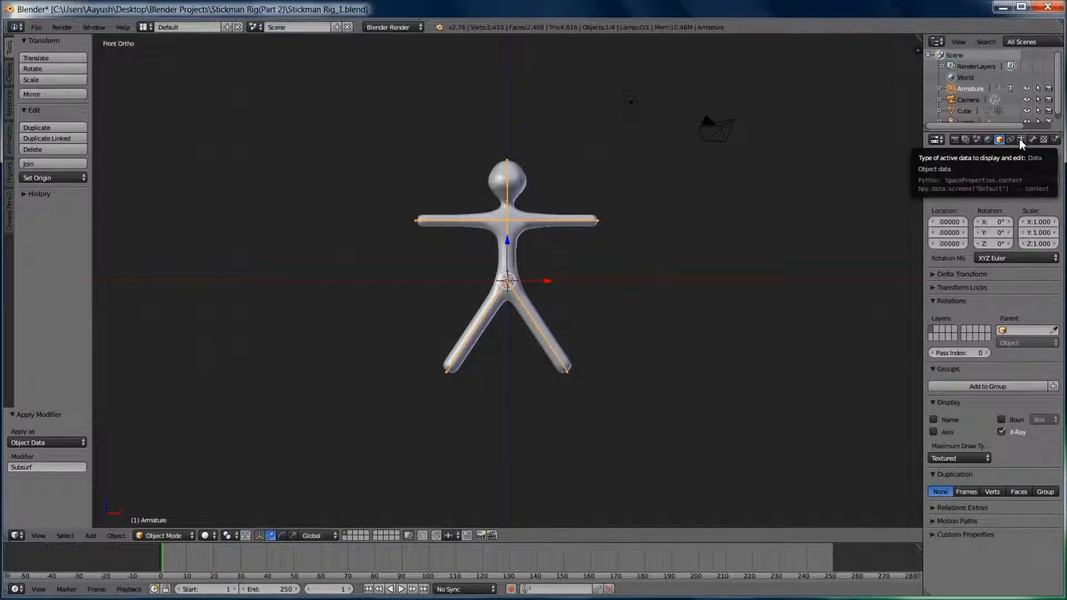
click(1021, 139)
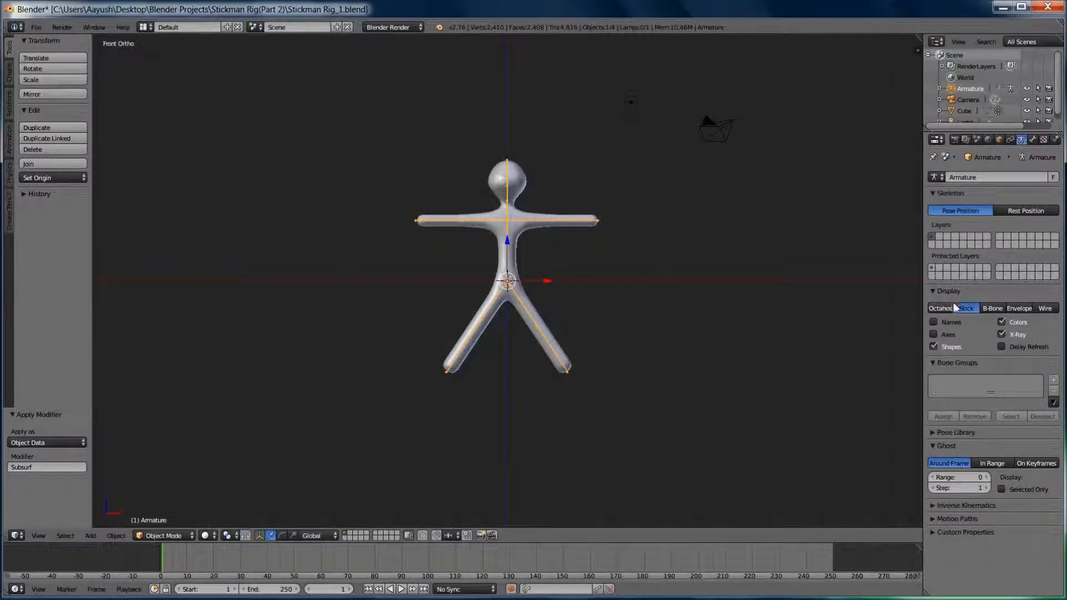
click(940, 309)
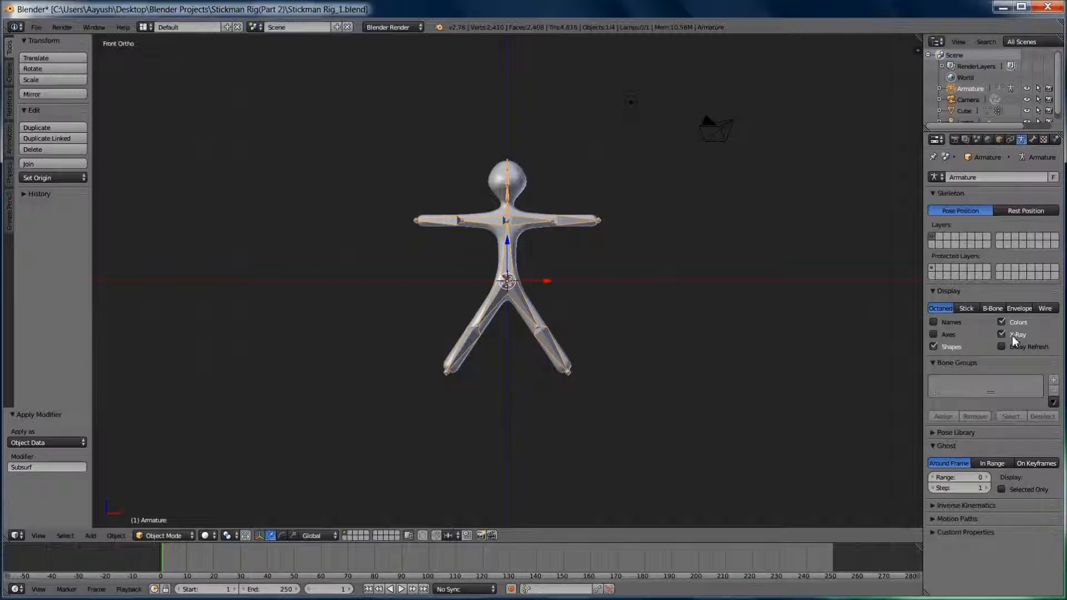
scroll(703, 312, up, 2)
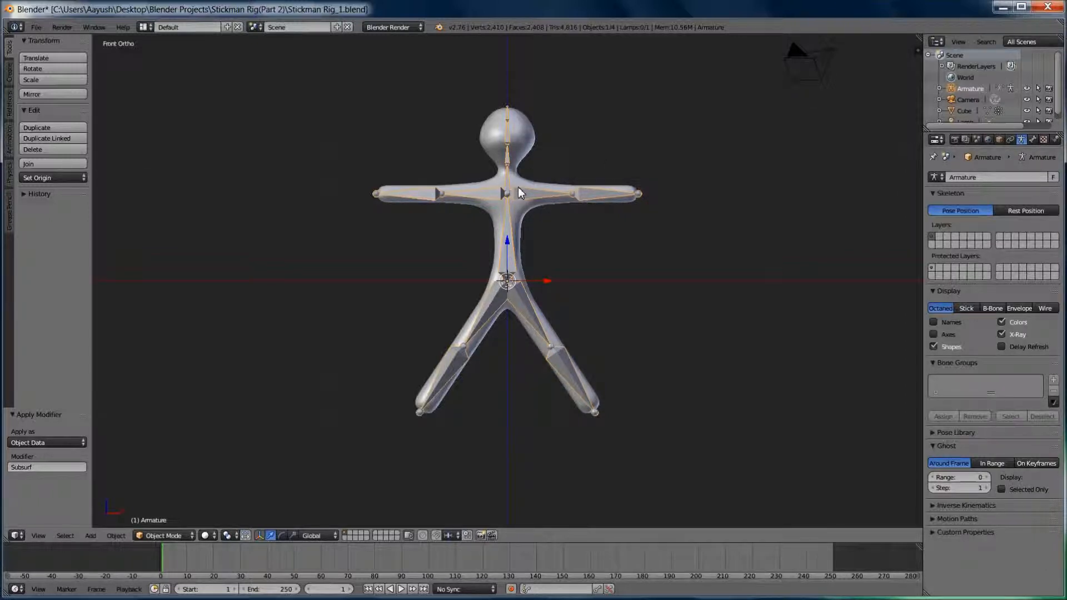
- Set the diffuse colour of the stickman mesh's material to green
right_click(520, 148)
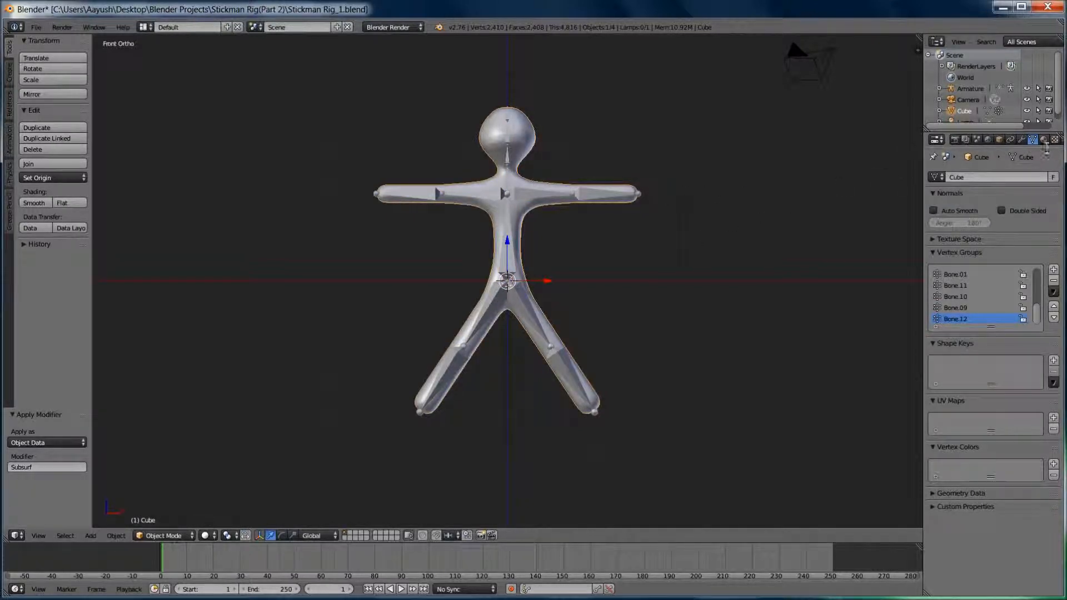
click(1043, 139)
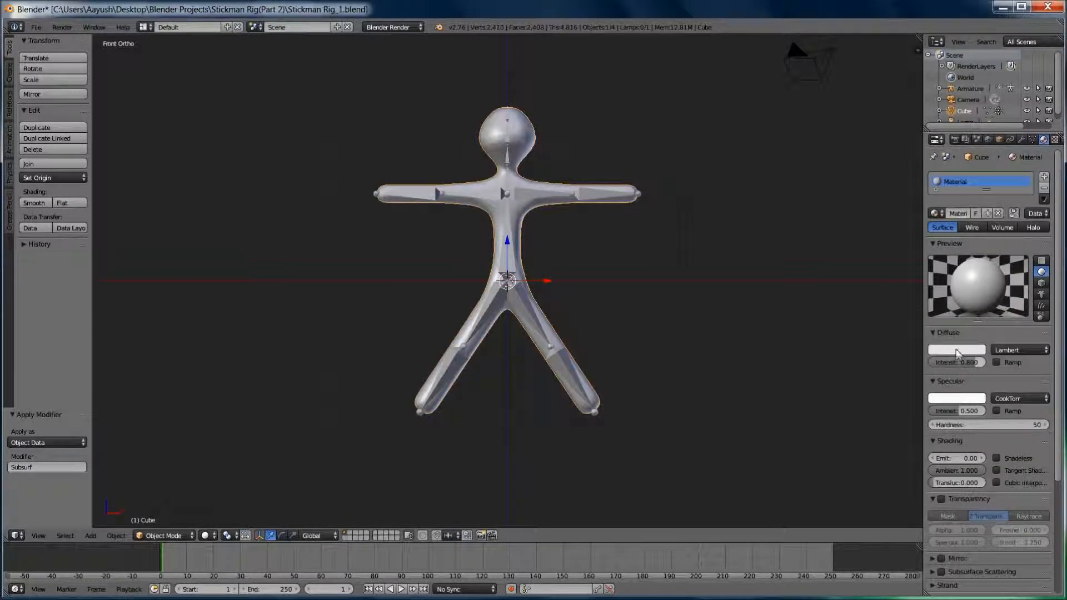
click(956, 350)
drag(927, 243, 893, 221)
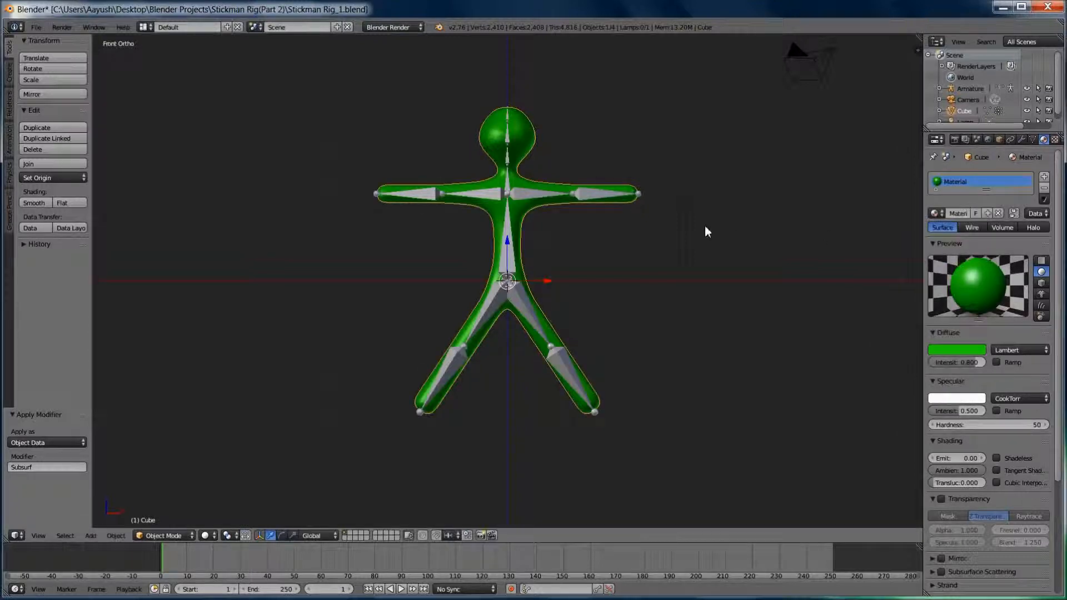
- Put the armature in Edit Mode and dissolve the two uppermost bones in the head
right_click(527, 192)
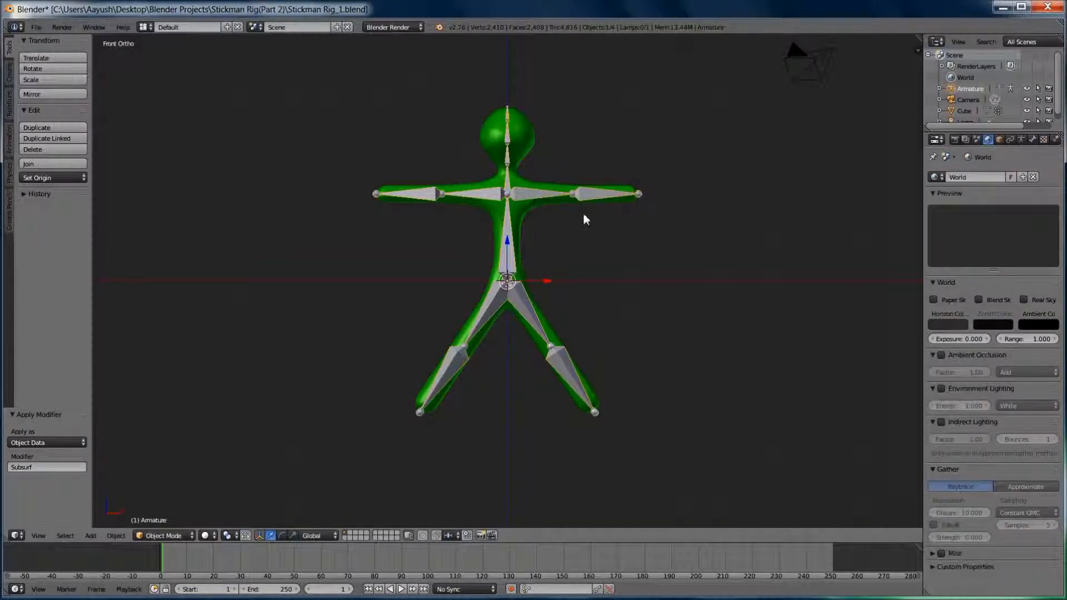
click(148, 536)
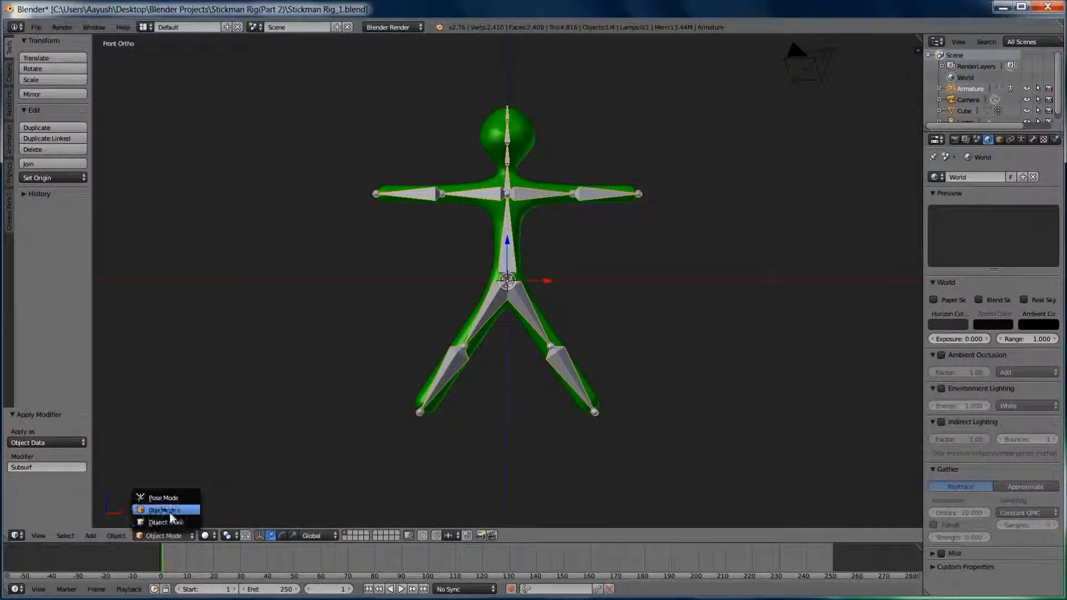
click(170, 510)
scroll(598, 293, up, 3)
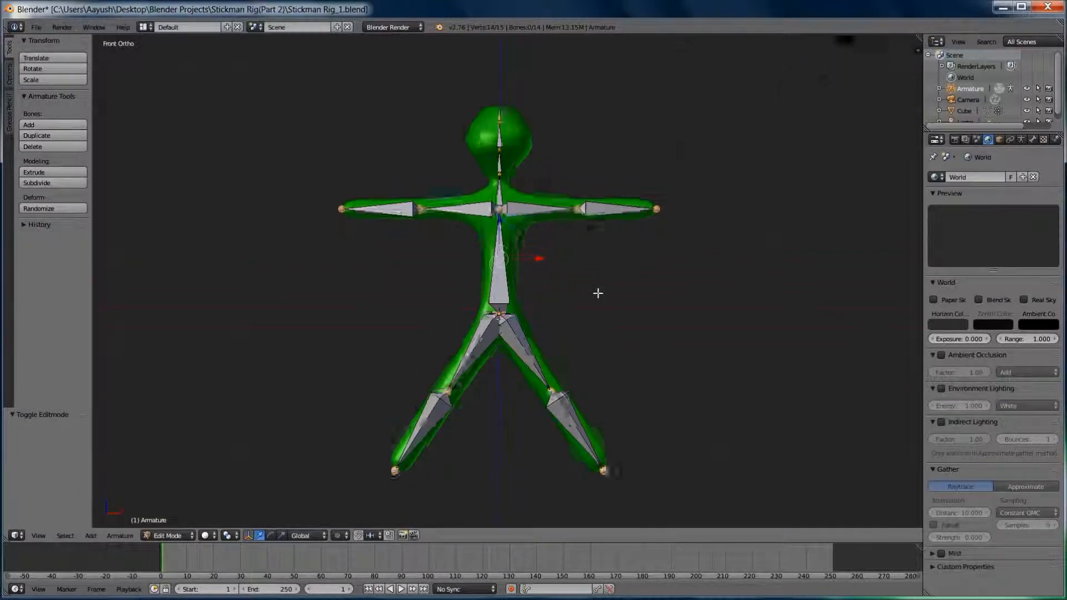
scroll(591, 249, down, 1)
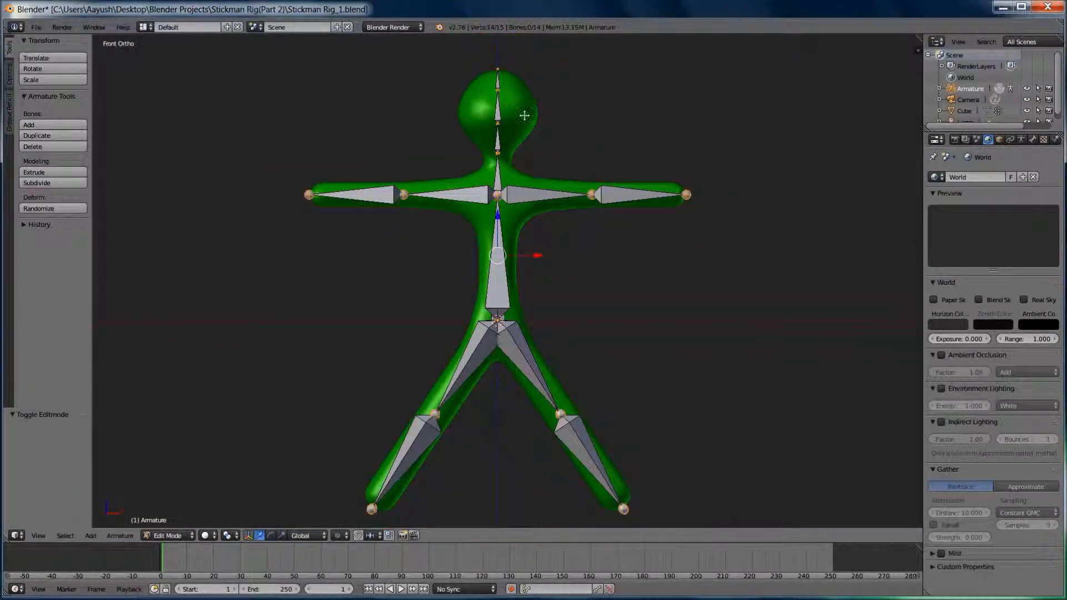
right_click(499, 84)
right_click(499, 110)
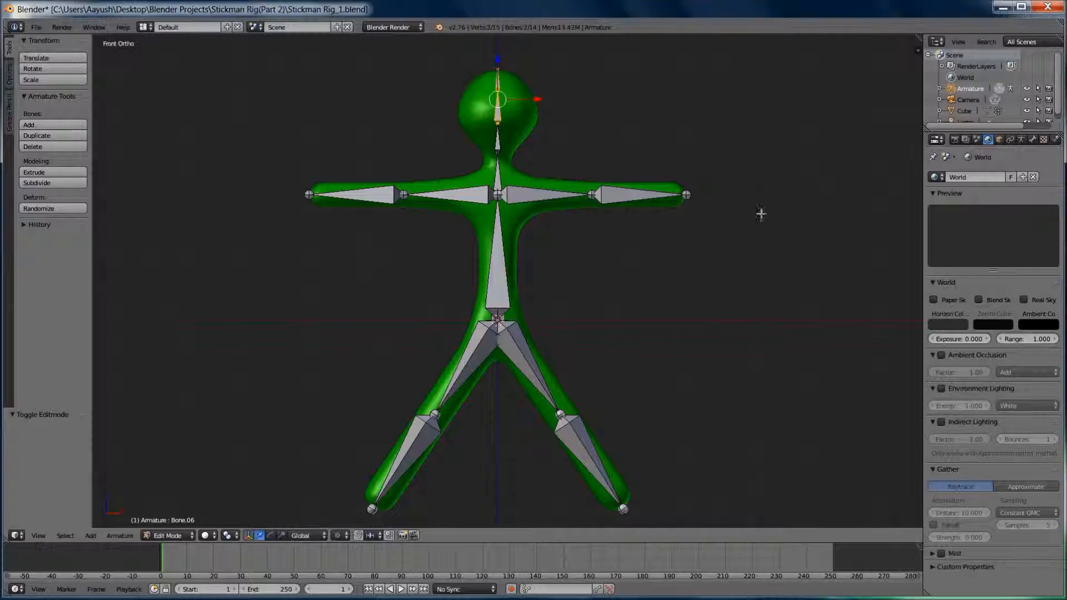
key(x)
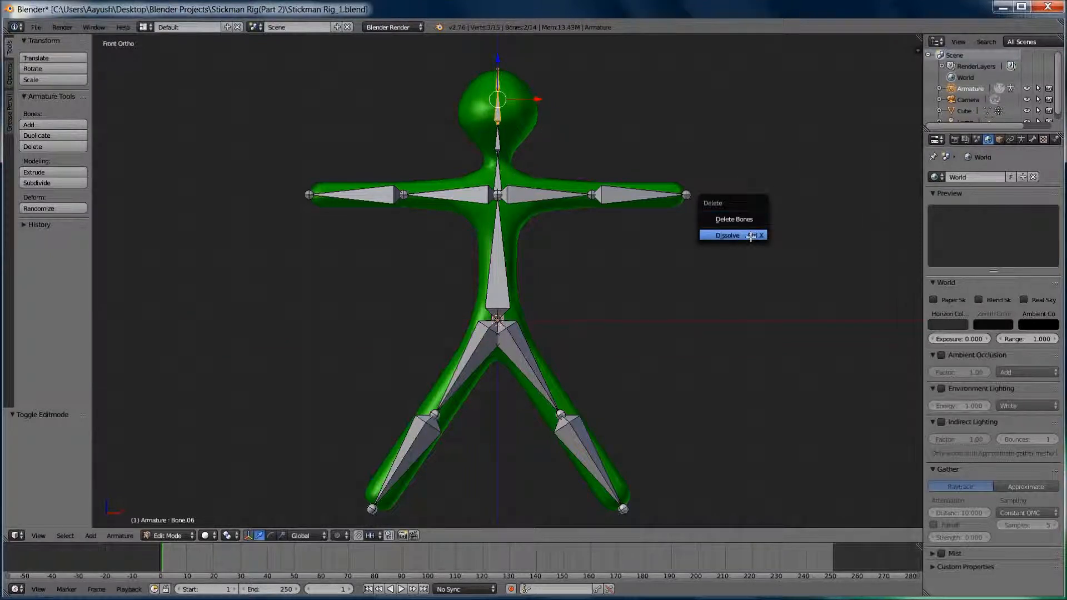
click(751, 235)
- Enable the X-Axis Mirror option for editing the armature
scroll(670, 281, down, 1)
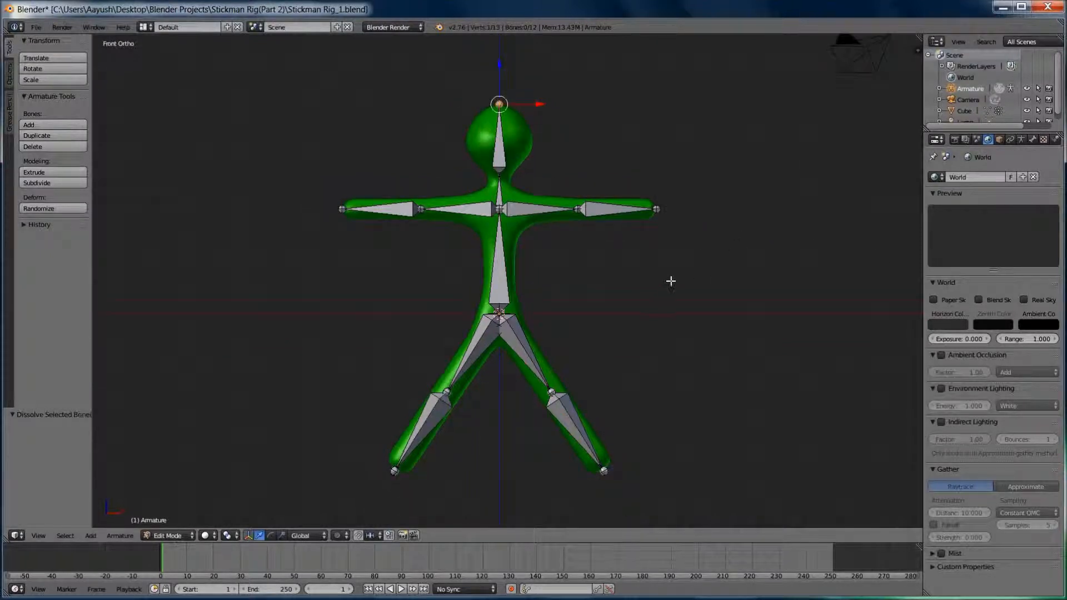
click(8, 78)
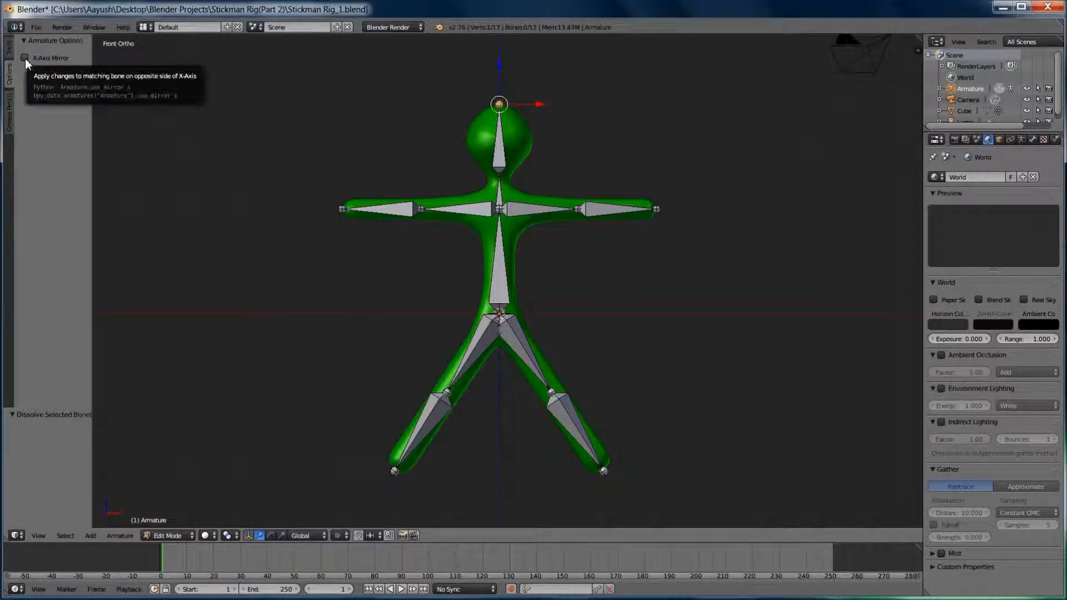
click(25, 59)
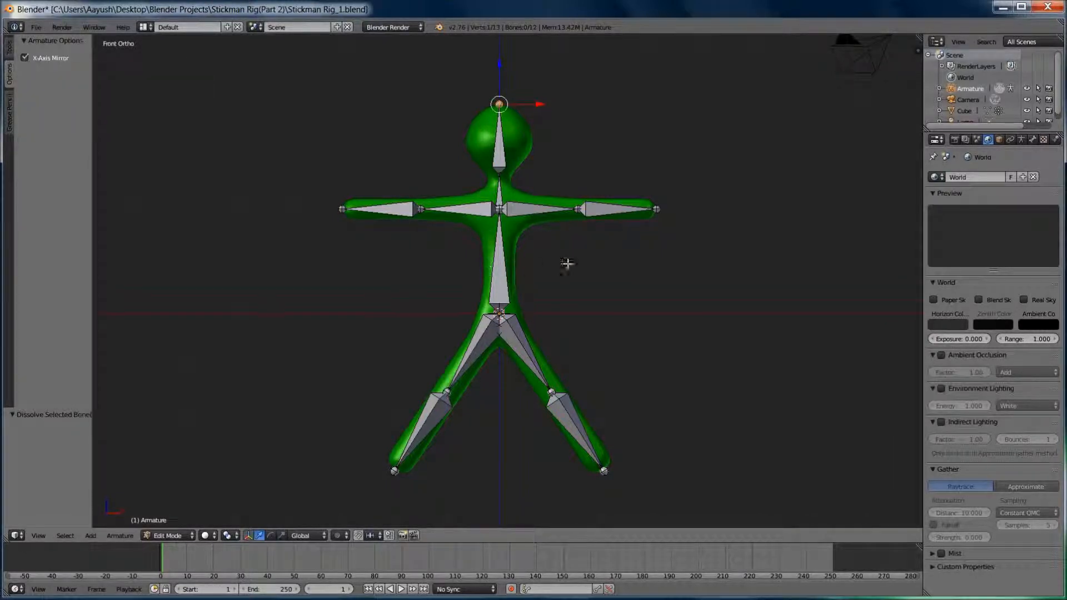
- Switch the armature to Pose Mode and try rotating the spine bone to check whether the mesh follows
click(162, 535)
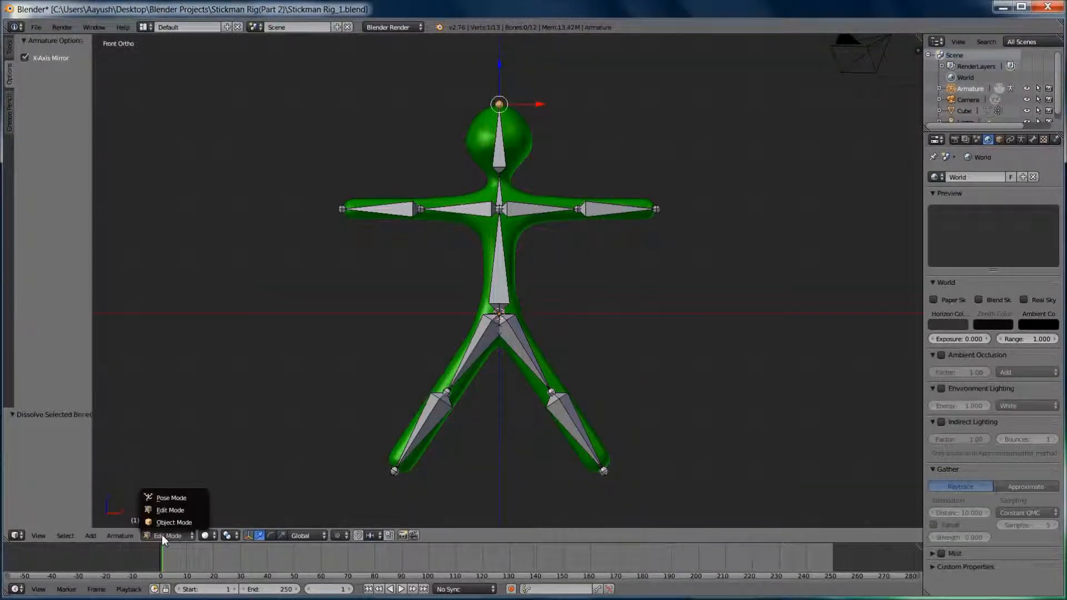
click(171, 498)
right_click(497, 272)
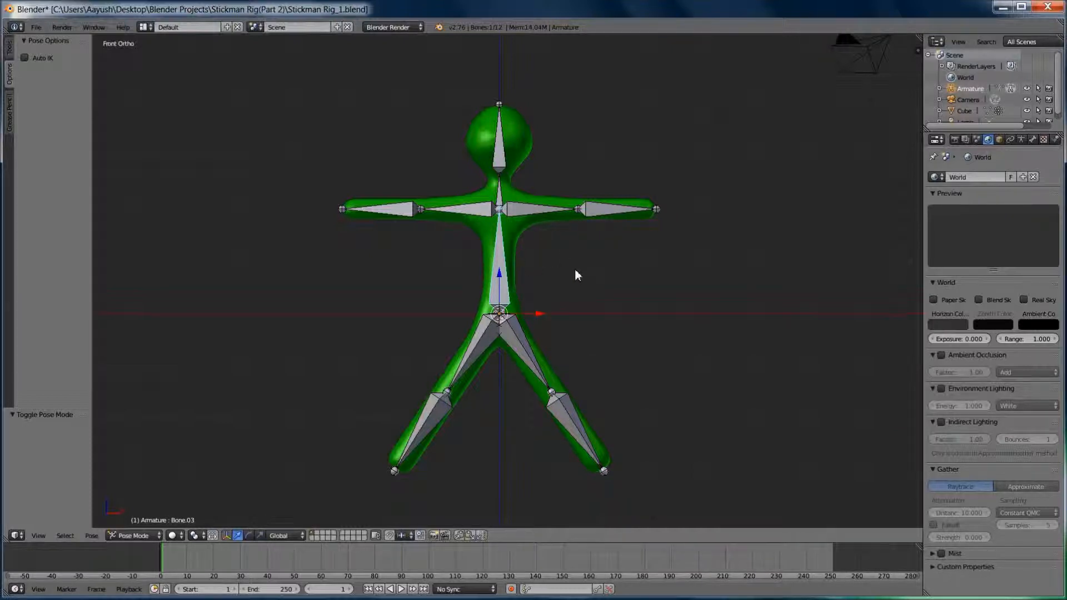
key(r)
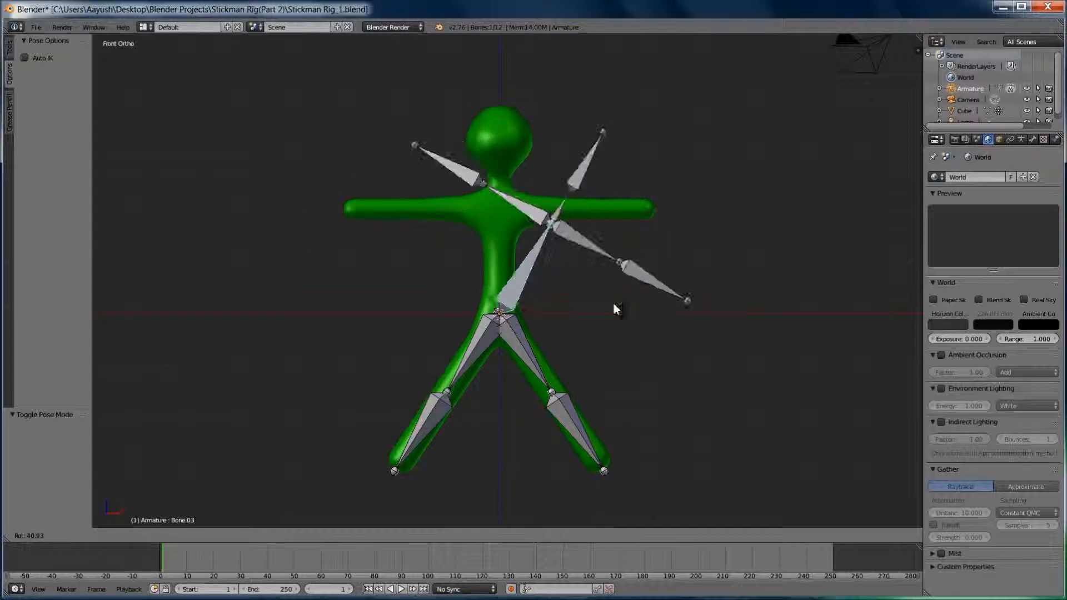
right_click(594, 292)
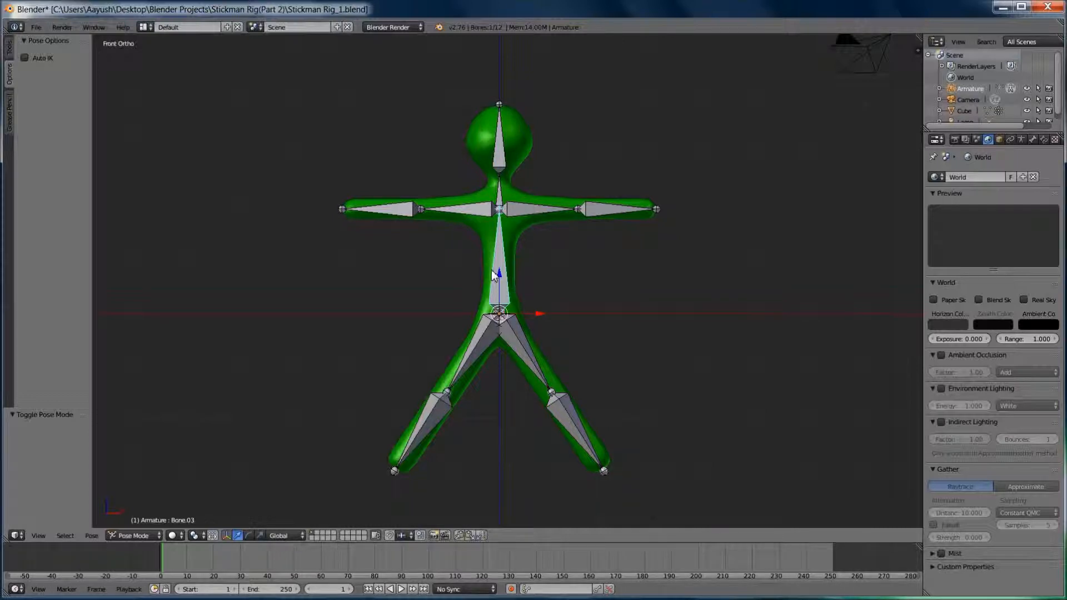
- Return to Object Mode and parent the stickman mesh to the armature with automatic weights
click(157, 537)
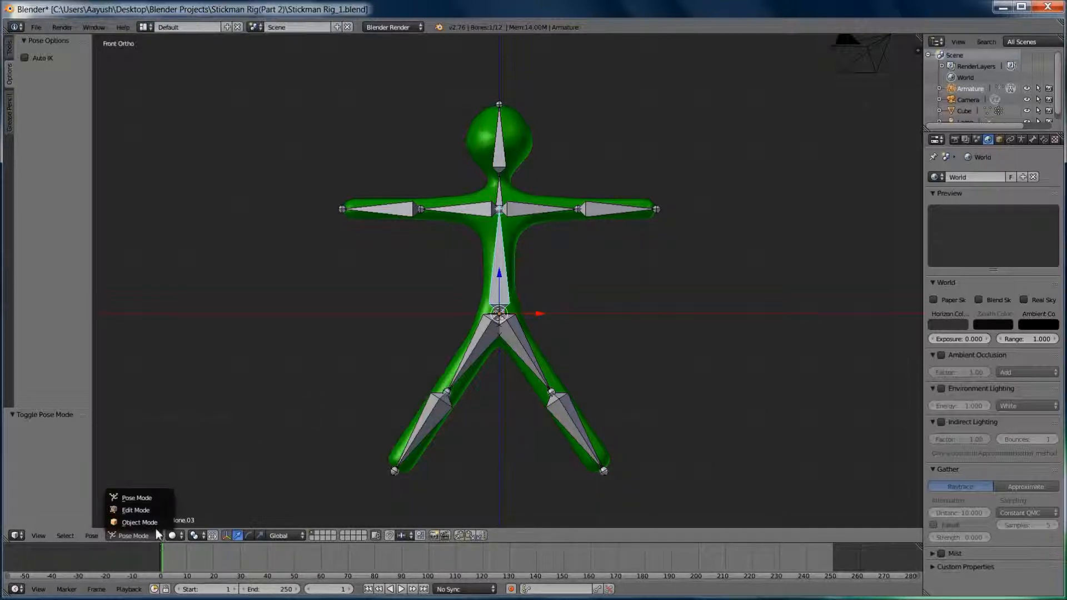
click(155, 524)
right_click(517, 152)
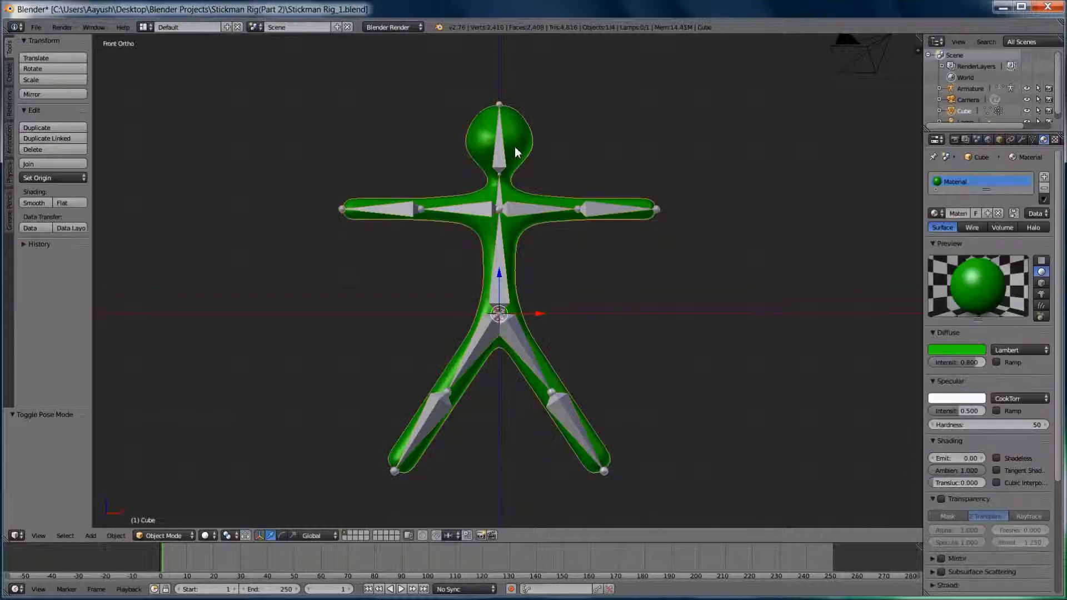
shift+right_click(503, 160)
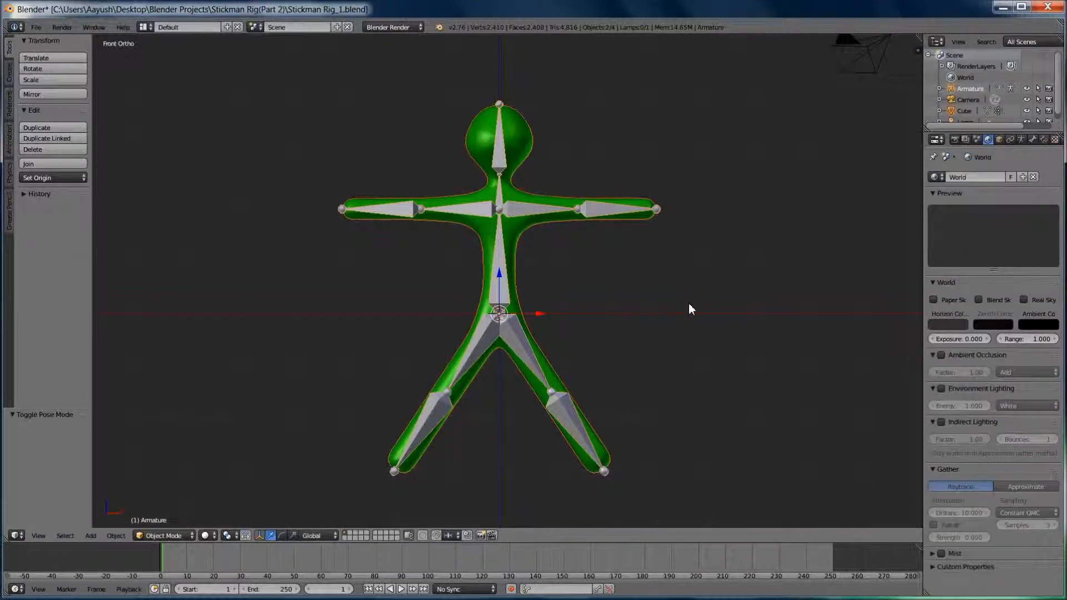
key(ctrl+p)
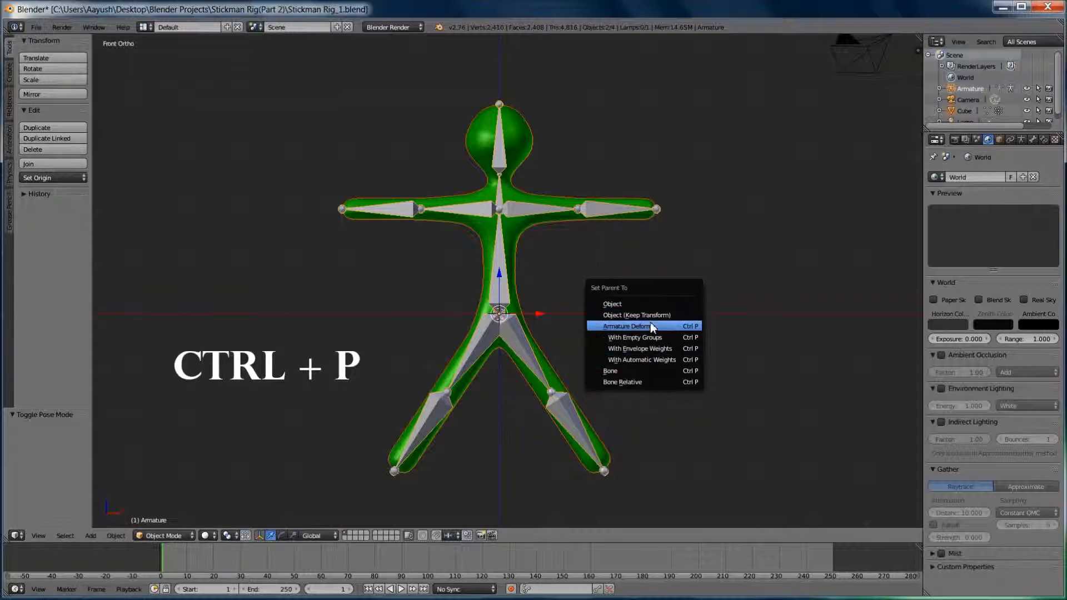
click(659, 361)
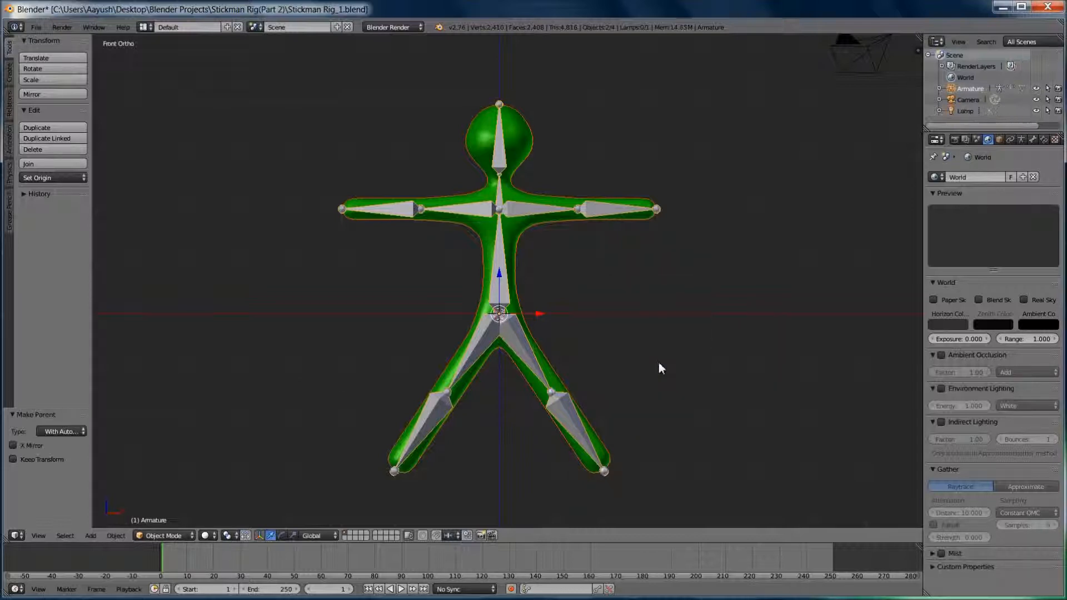
- Put the parented armature in Pose Mode and test the mesh deformation by rotating the spine bone, then cancel the rotation
click(162, 536)
click(167, 494)
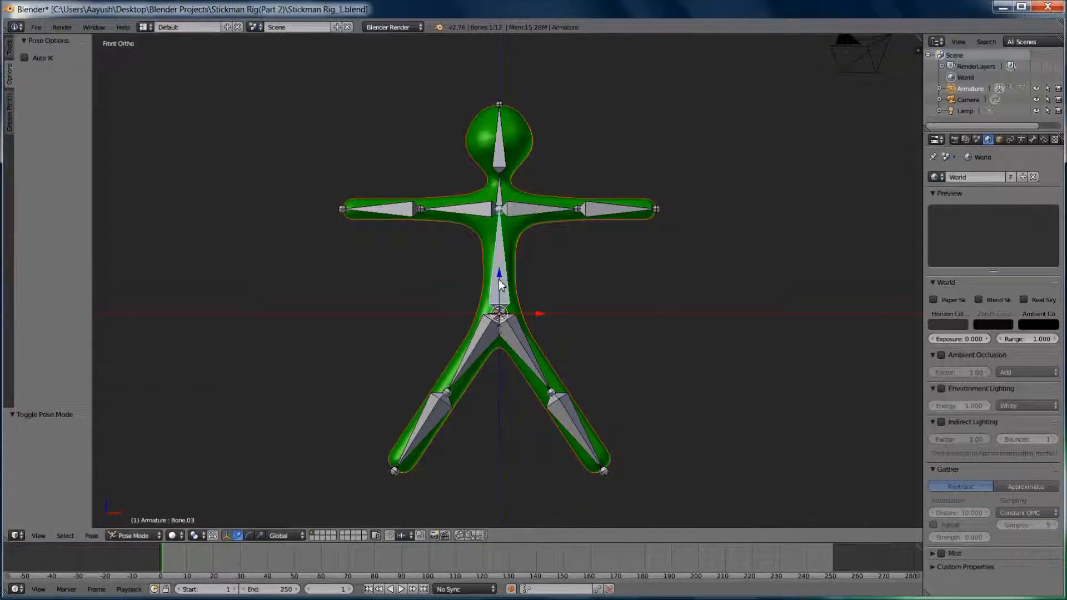
key(r)
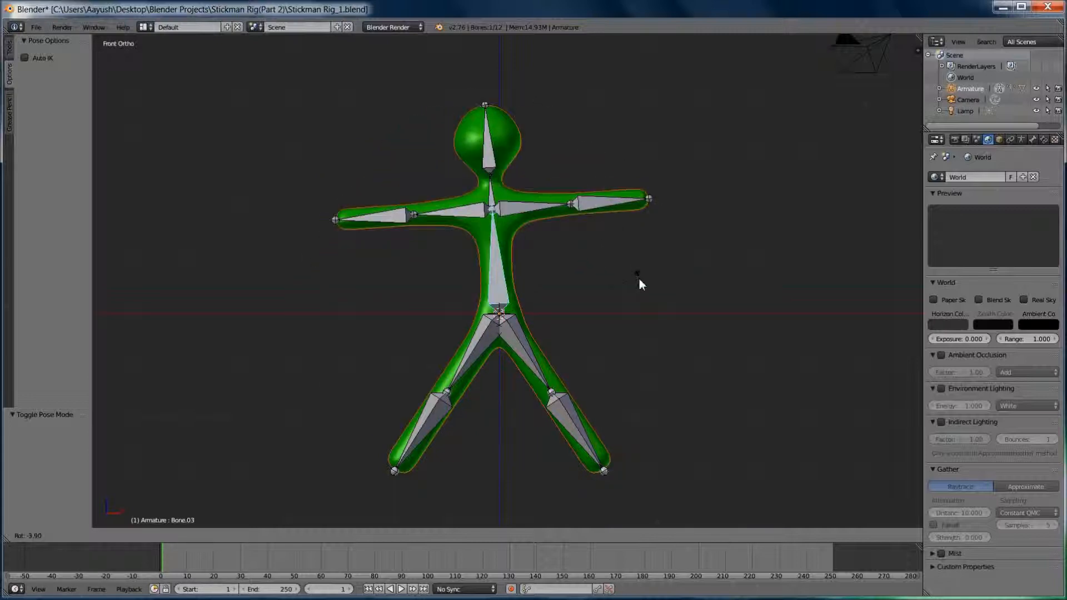
right_click(648, 301)
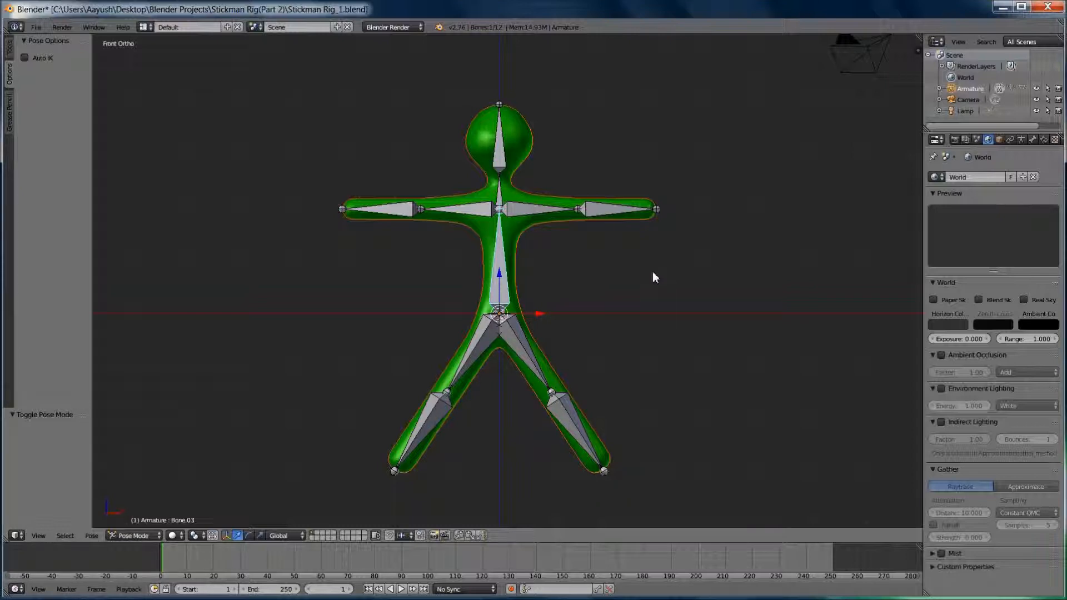
- Clear all pose transforms on every bone of the armature and auto-name the bones Left/Right
key(a)
key(a)
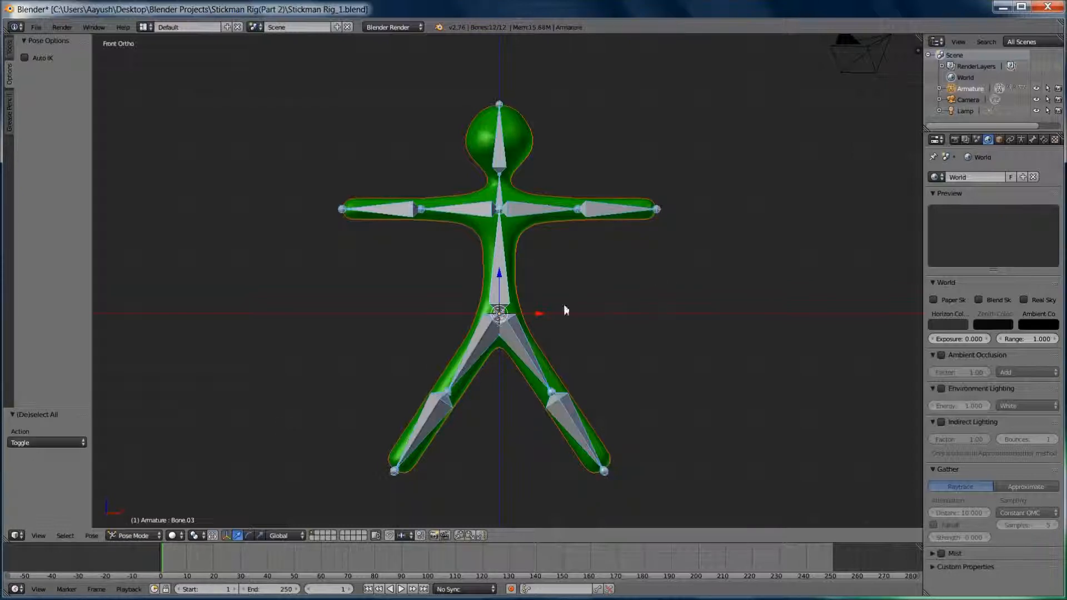
click(89, 534)
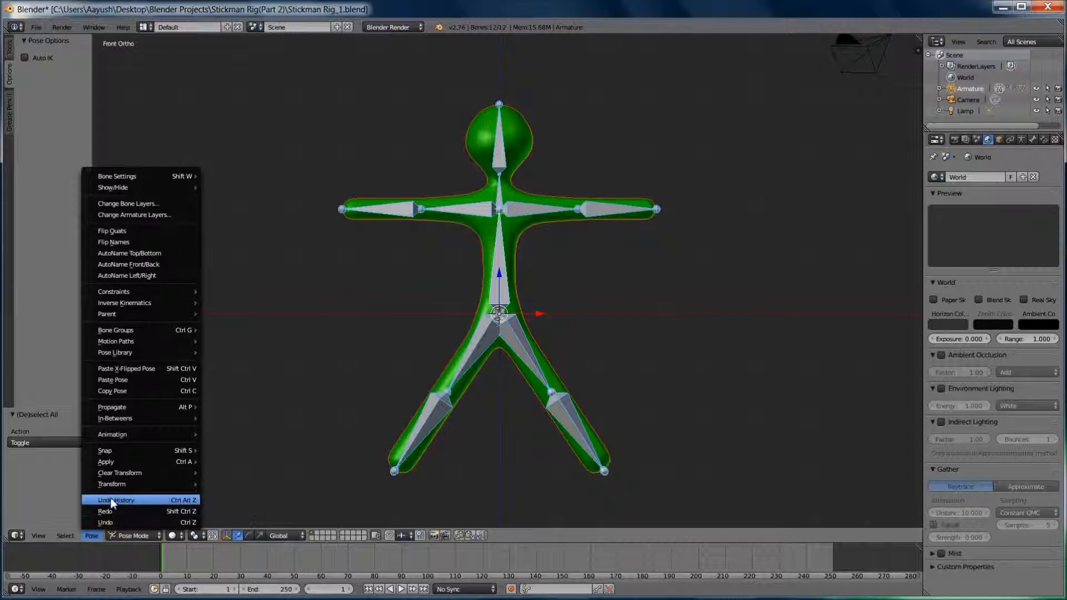
mouse_move(130, 474)
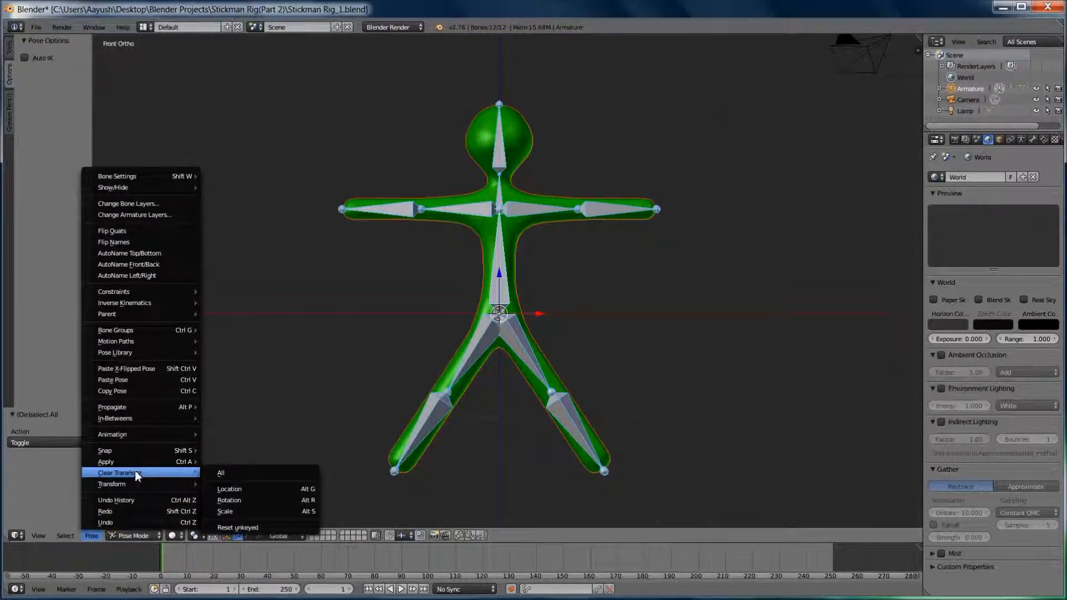
click(225, 472)
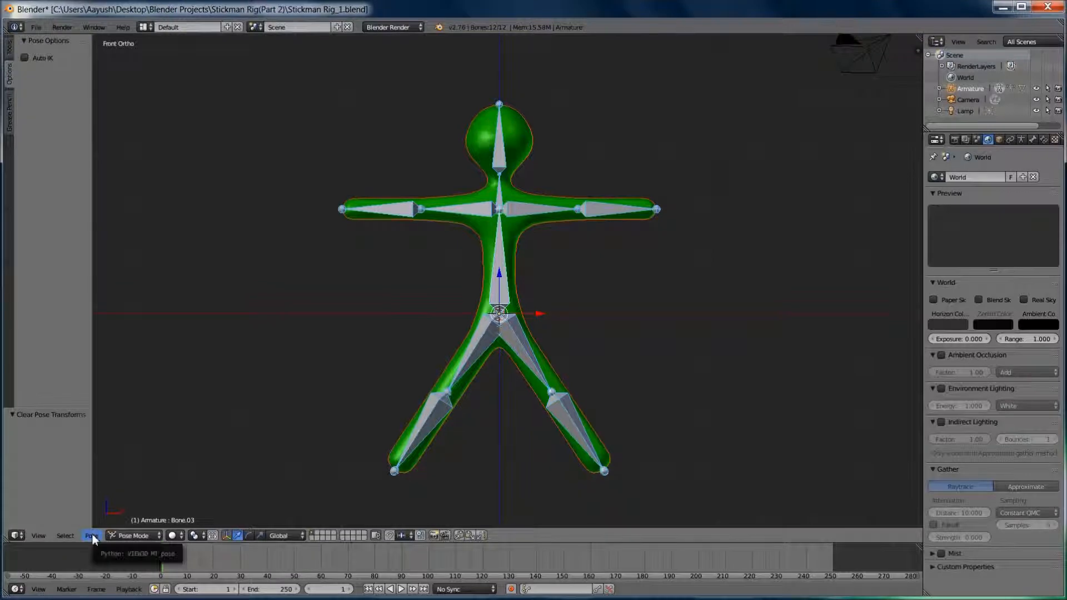
click(92, 535)
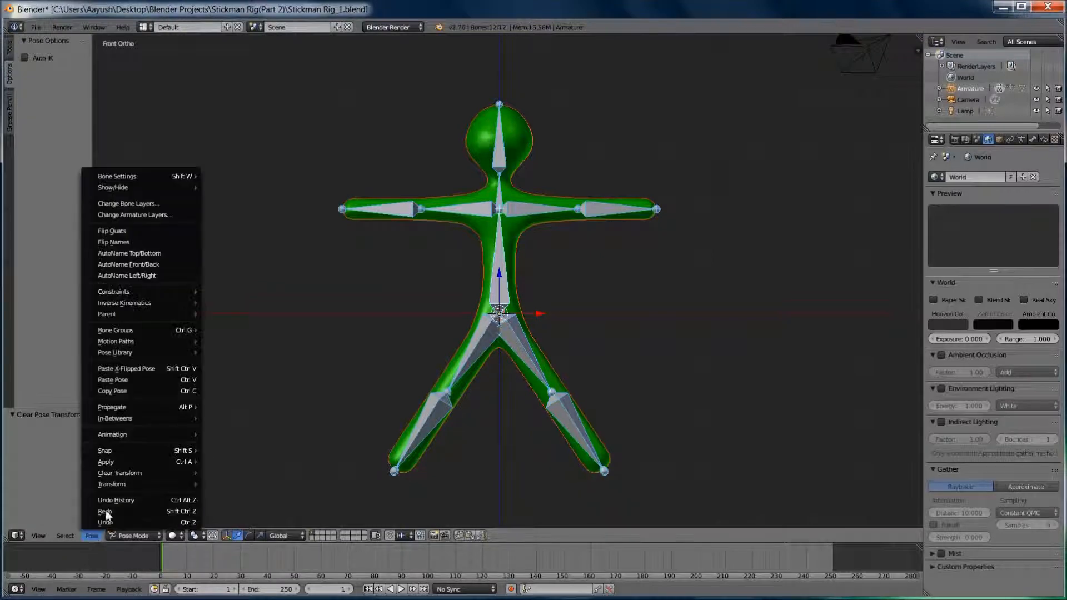
click(140, 275)
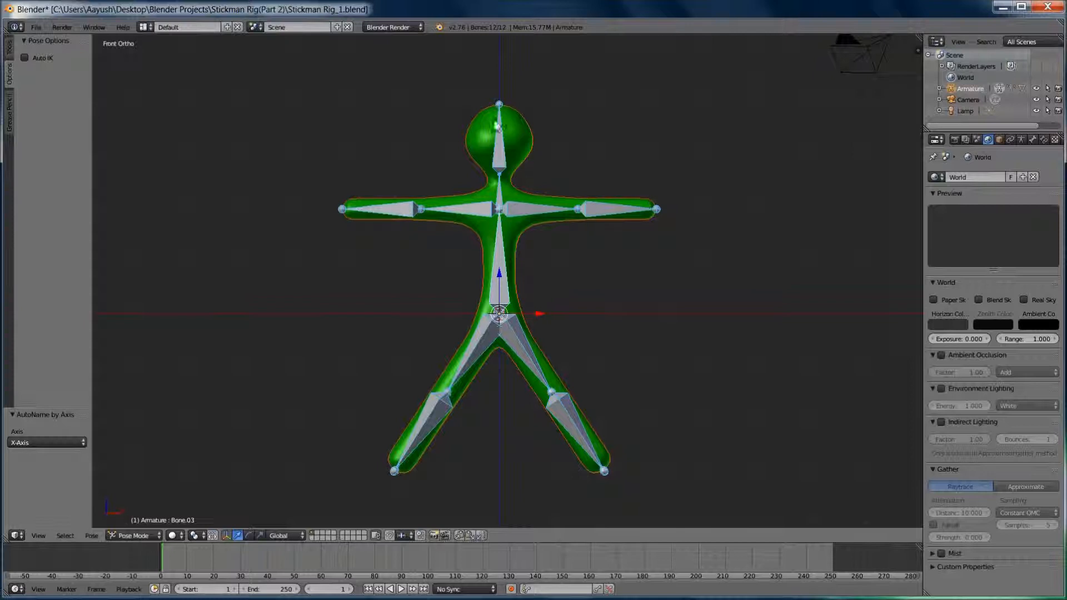
- Put the armature in Edit Mode, display the bone properties, and check the names of the upper-arm and thigh bones
right_click(503, 162)
key(Tab)
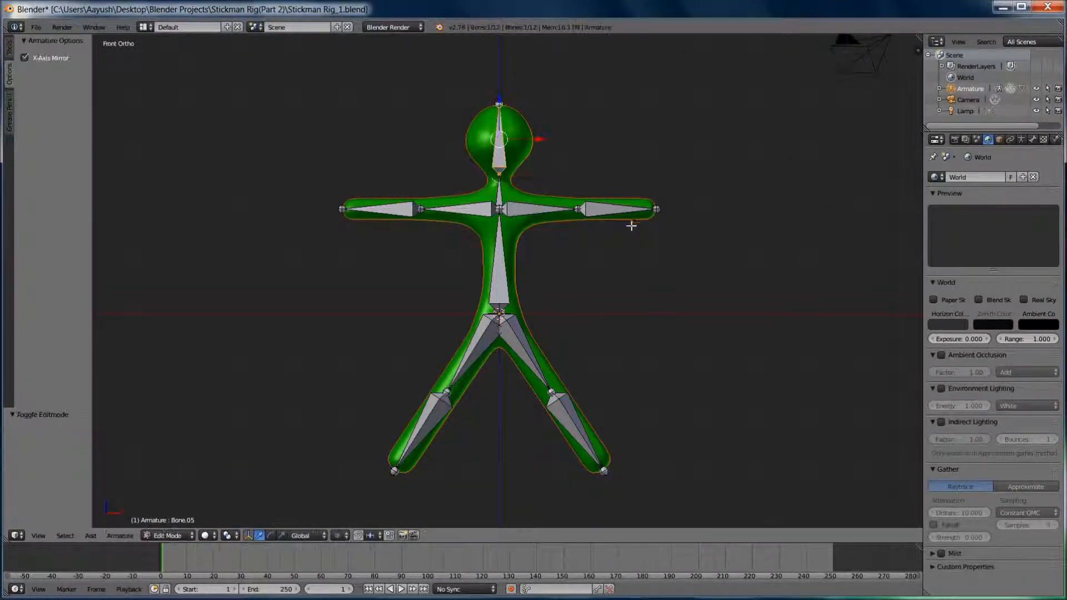
click(1032, 140)
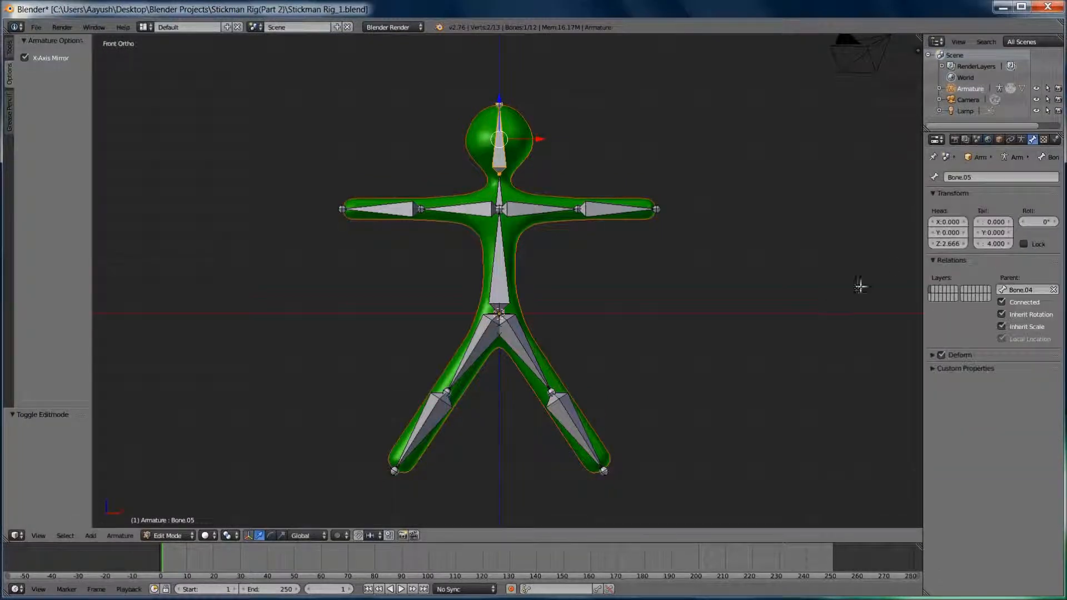
right_click(510, 207)
right_click(505, 281)
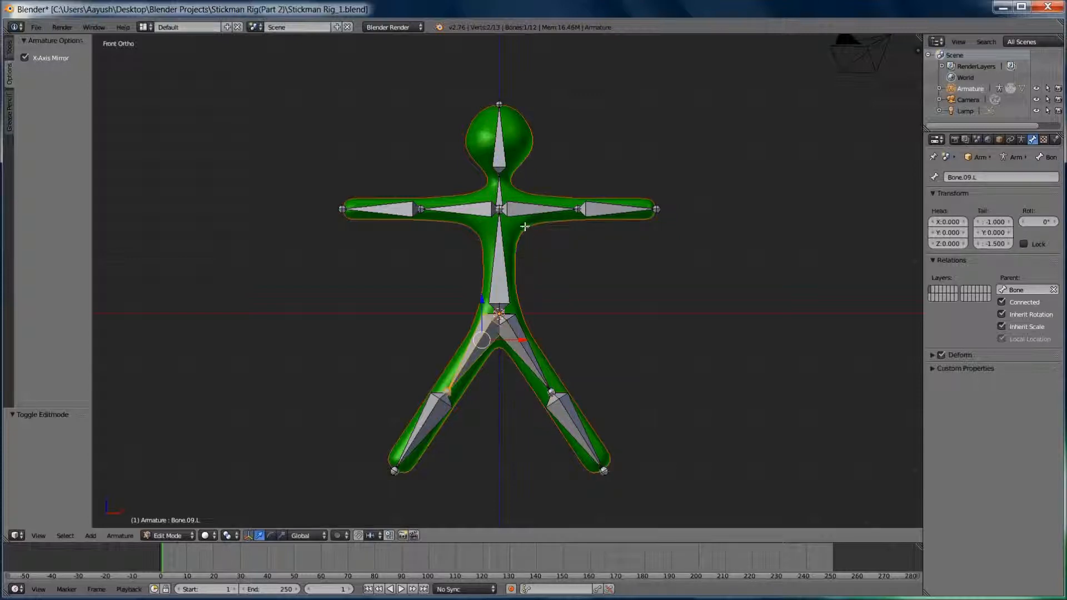
right_click(519, 208)
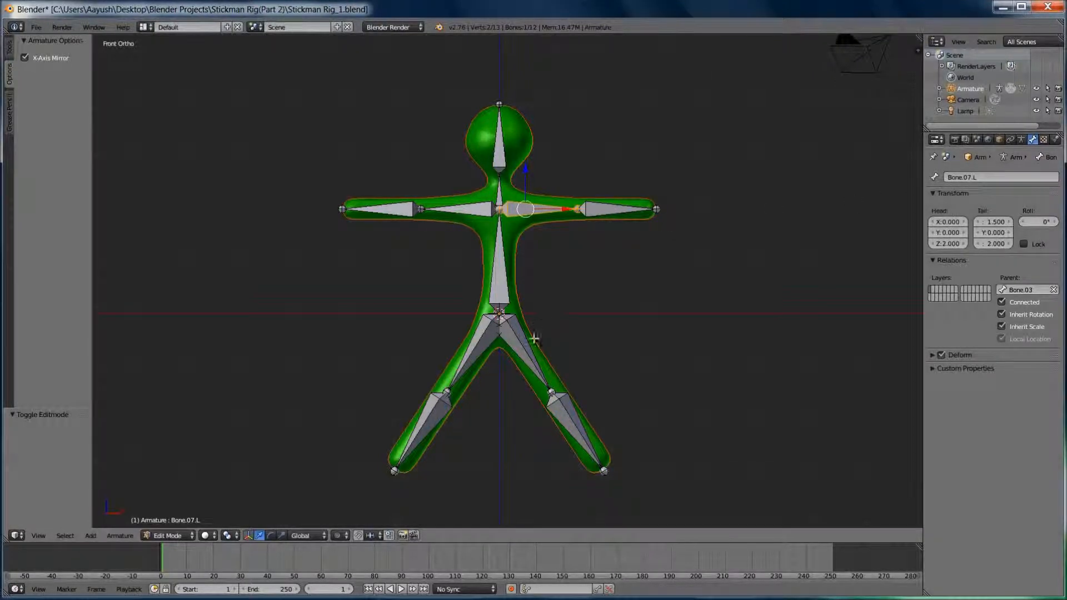
right_click(528, 346)
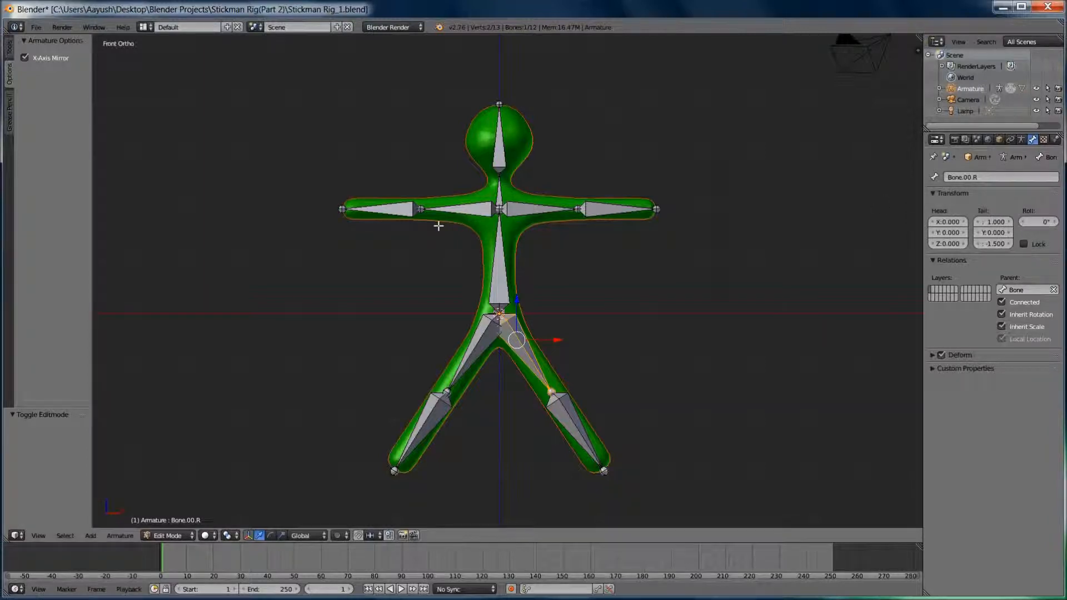
right_click(507, 204)
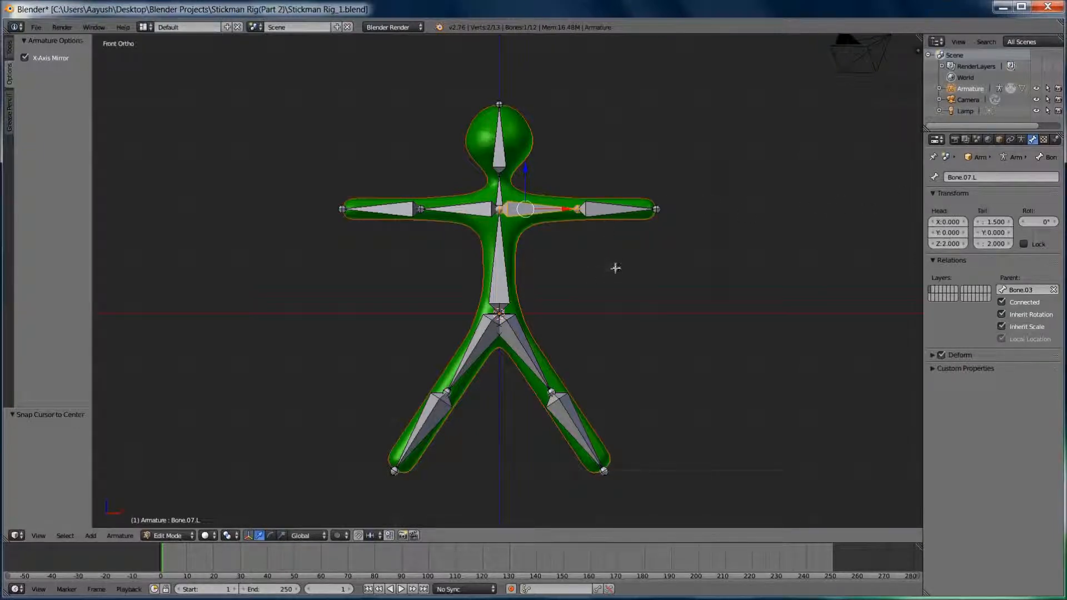
- Rename the bone inside the stickman's head as Head
right_click(501, 165)
click(983, 176)
text(H)
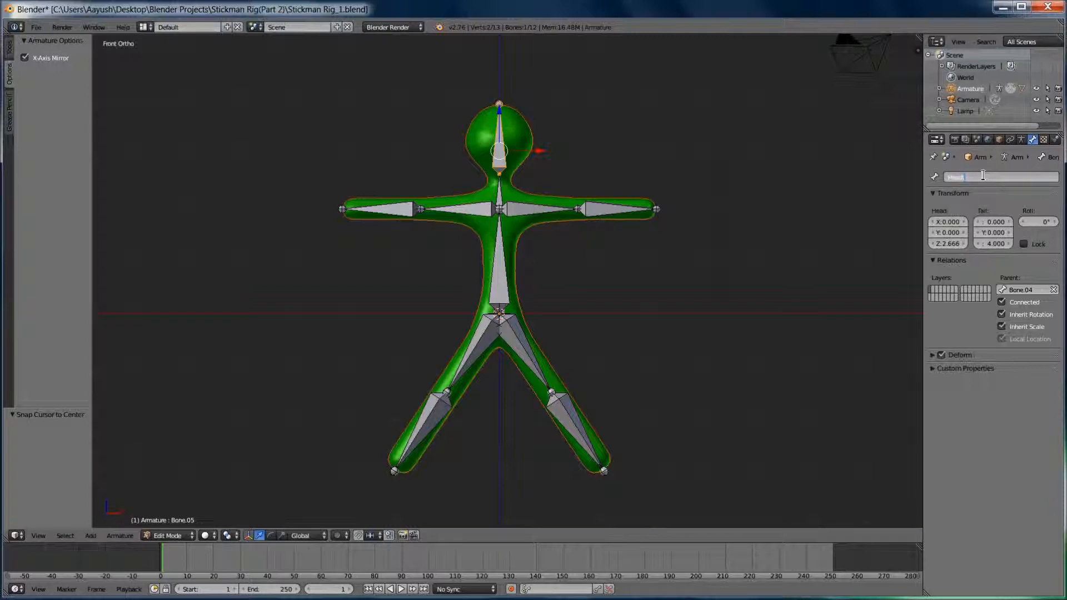
text(ead)
key(Return)
- Rename the short bone below the head as Neck and the long spine bone as Body
right_click(499, 192)
click(1001, 178)
text(Neck)
key(Return)
right_click(496, 288)
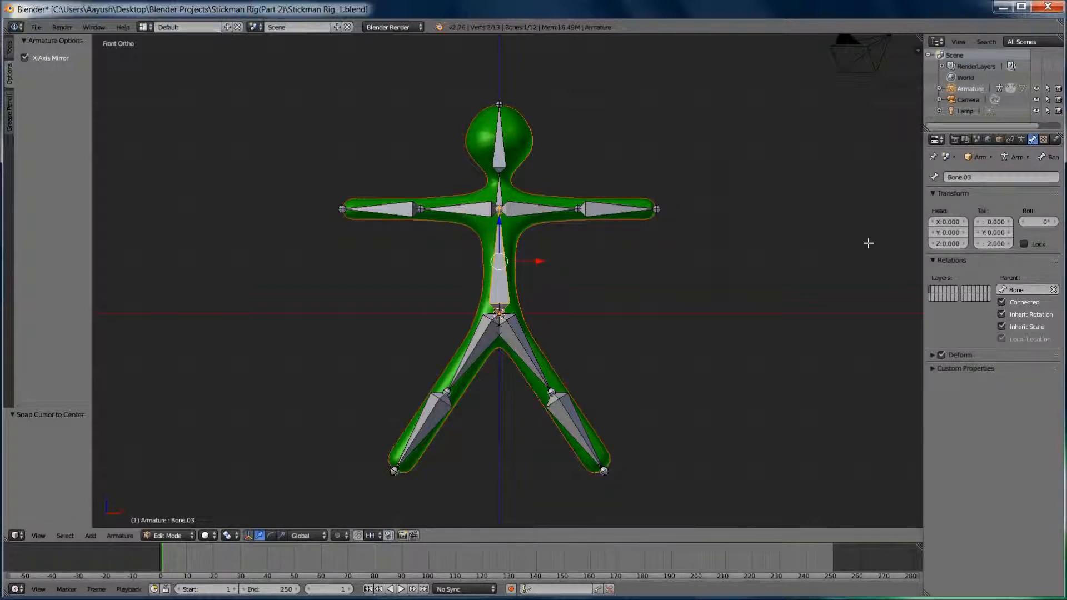
click(978, 176)
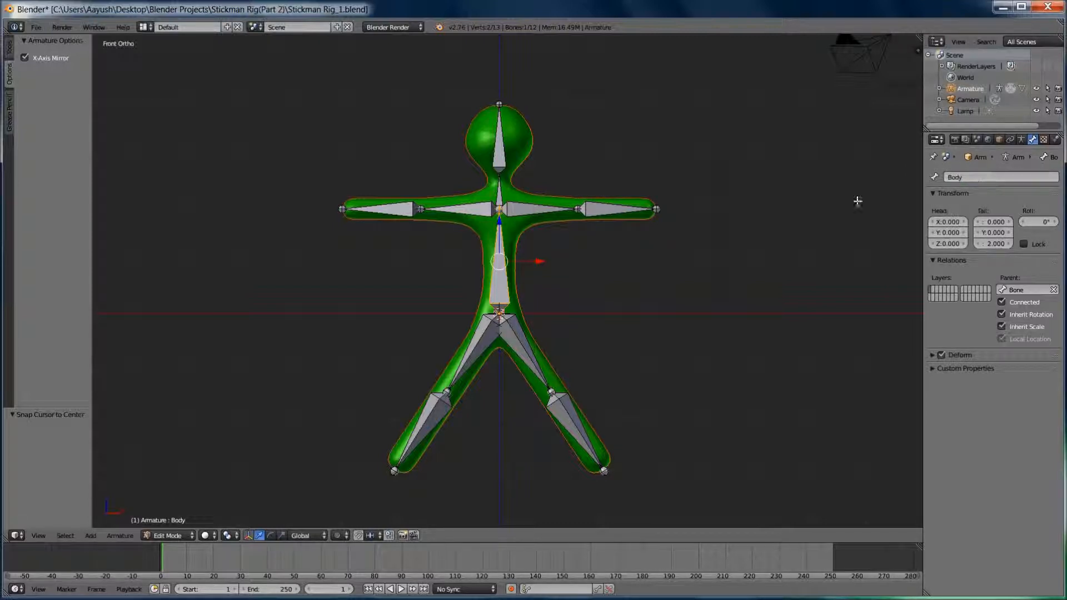
- Rename the inner arm bone on the positive X side as Shoulder.L
right_click(536, 208)
click(983, 177)
key(BackSpace)
text(Shoulder.L)
key(Return)
- Rename the outer arm bone on the positive X side as Forearm.L
right_click(612, 209)
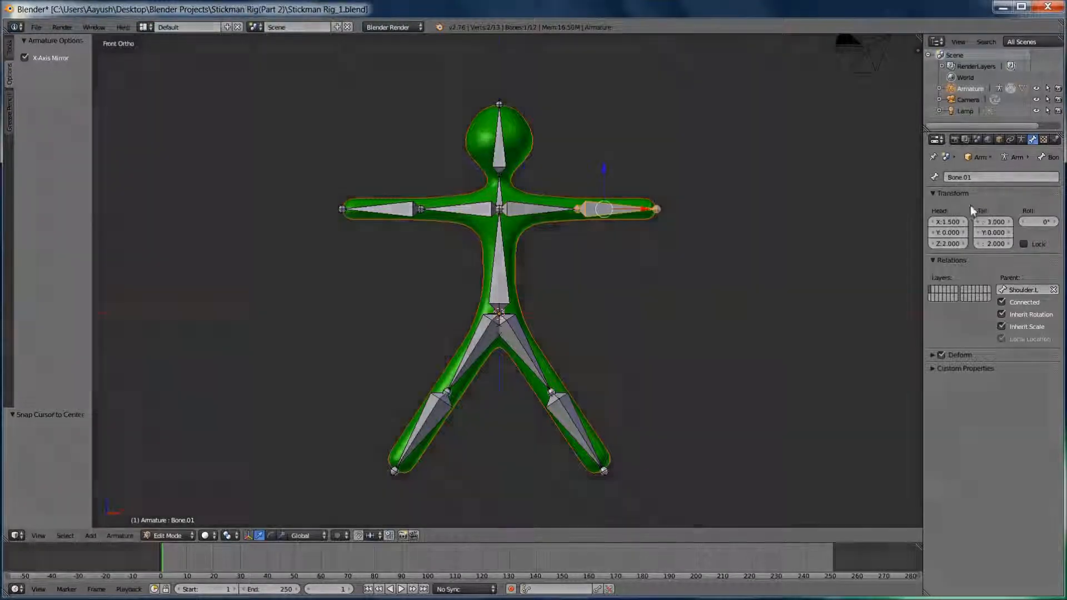
click(988, 177)
key(BackSpace)
text(Fore)
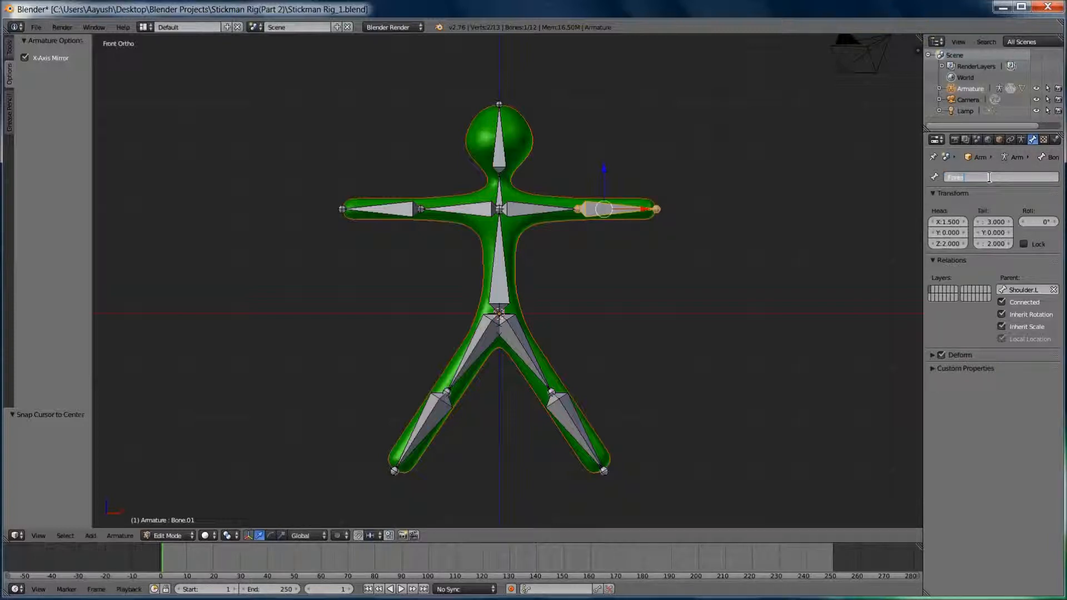
text(arm.L)
key(Return)
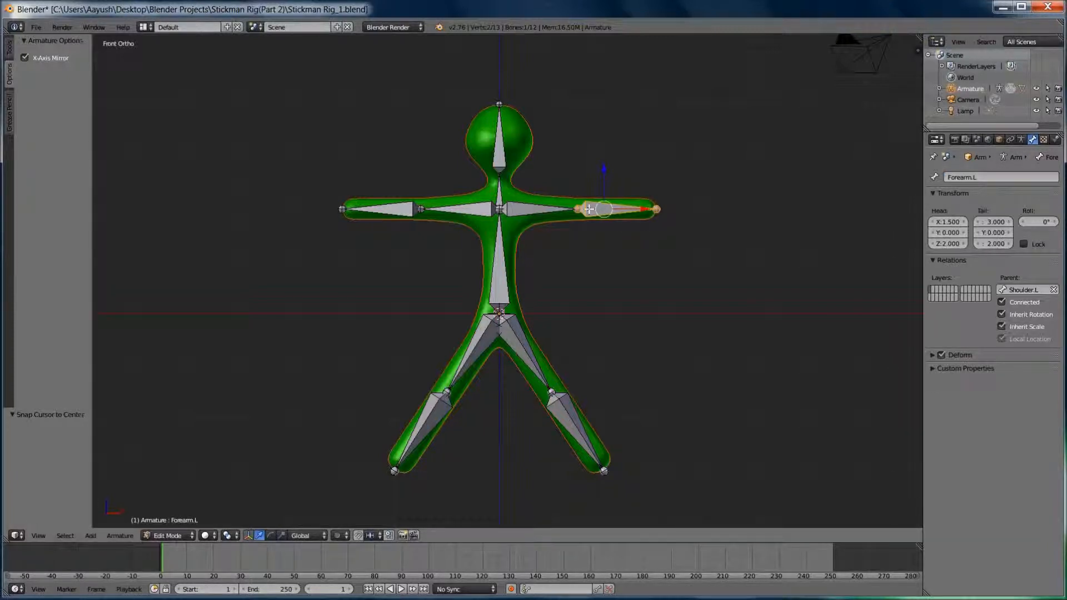
- Rename the inner arm bone on the negative X side as Shoulder.R
right_click(464, 209)
click(1011, 179)
key(BackSpace)
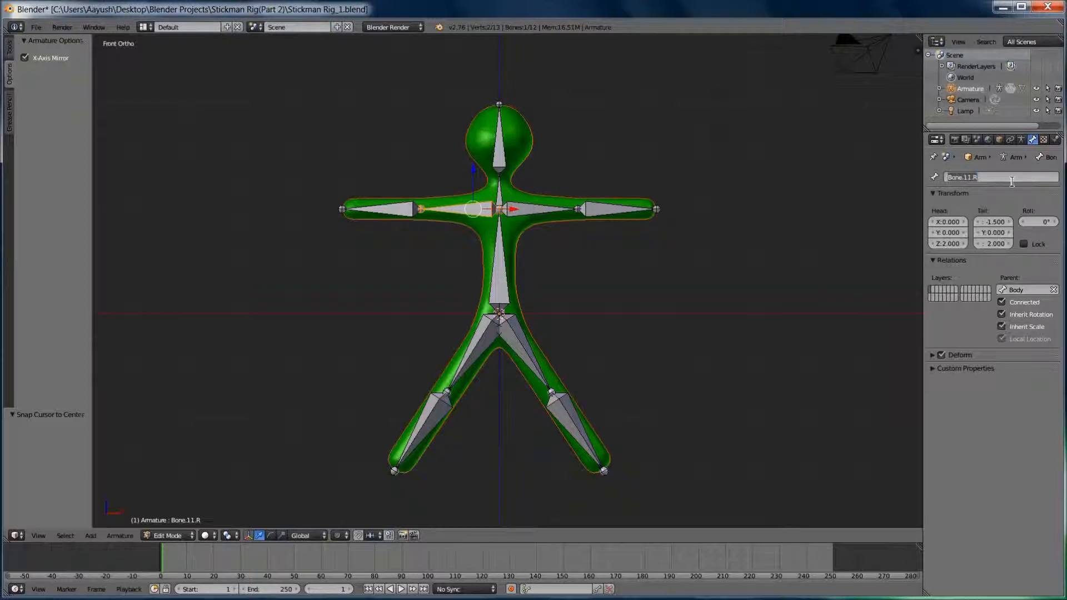
text(Shoulder.R)
key(Return)
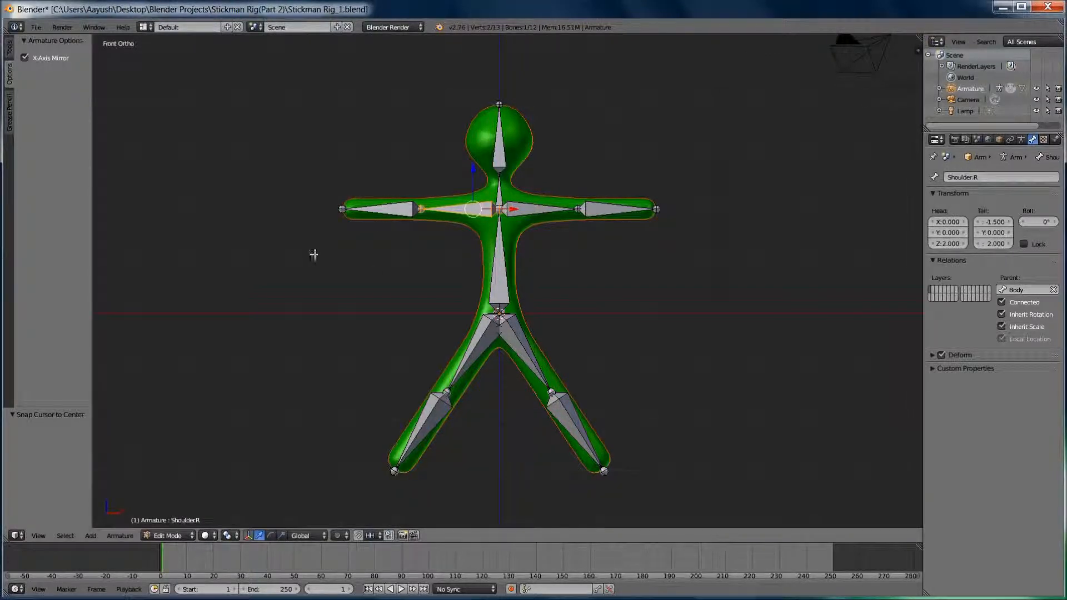
- Rename the outer arm bone on the negative X side as Forearm.R
right_click(395, 212)
click(1015, 177)
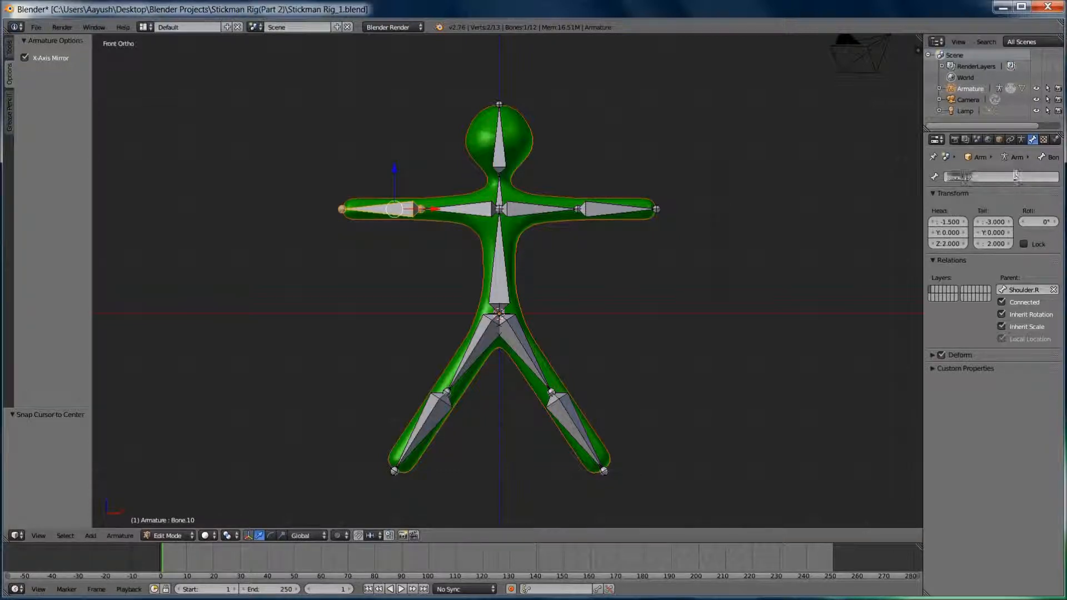
key(BackSpace)
key(Return)
- Rename the upper leg bone on the negative X side as Thigh.R
right_click(481, 341)
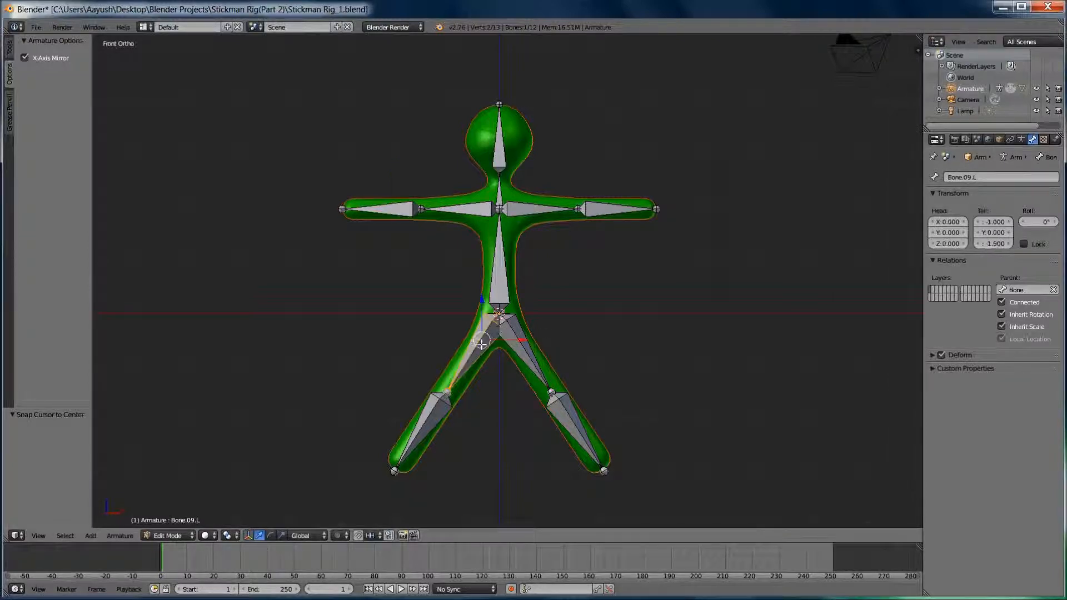
click(1013, 177)
key(BackSpace)
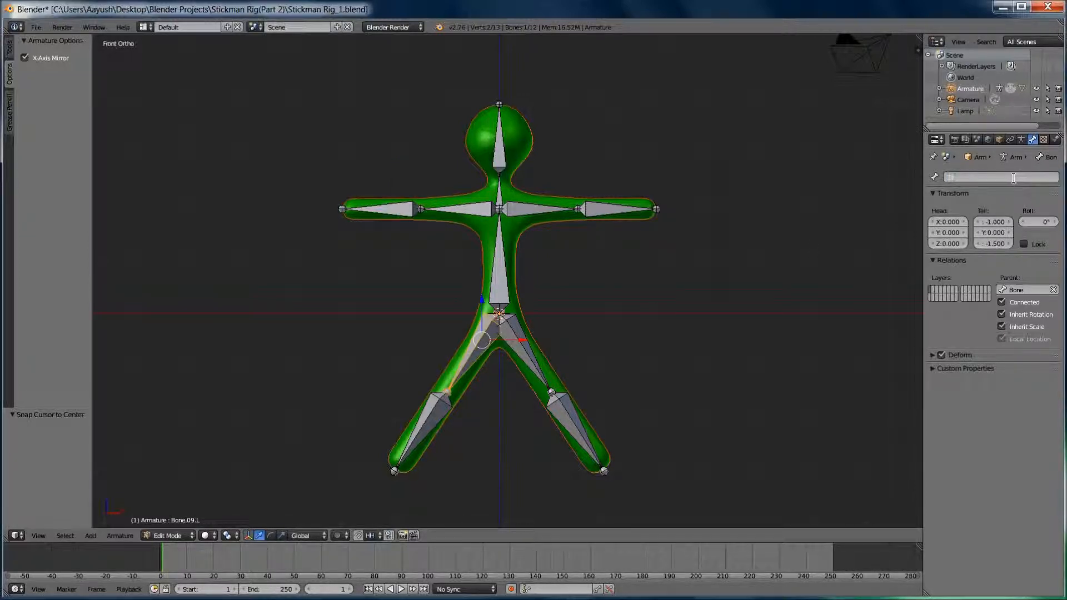
text(Thigh.R)
key(Return)
- Rename the lower leg bone on the negative X side as Leg.R
right_click(439, 421)
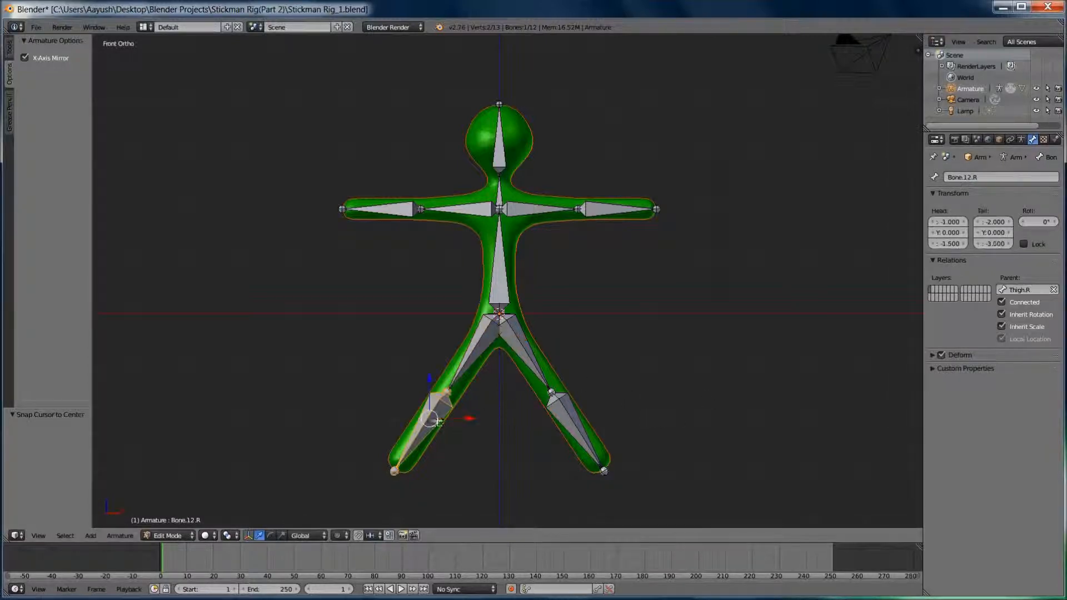
click(1009, 178)
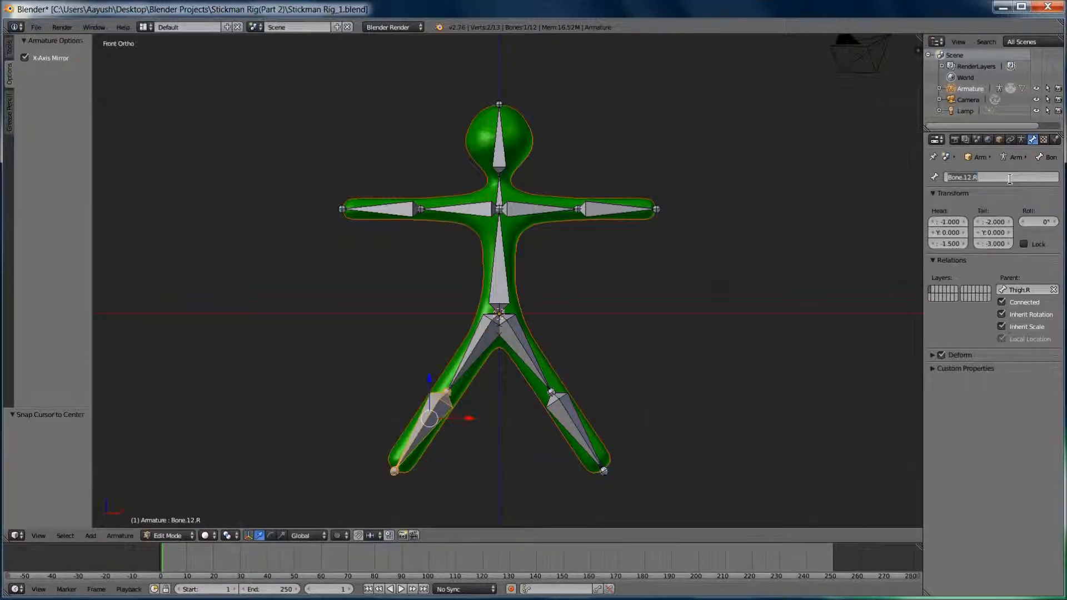
key(BackSpace)
text(Leg.R)
key(Return)
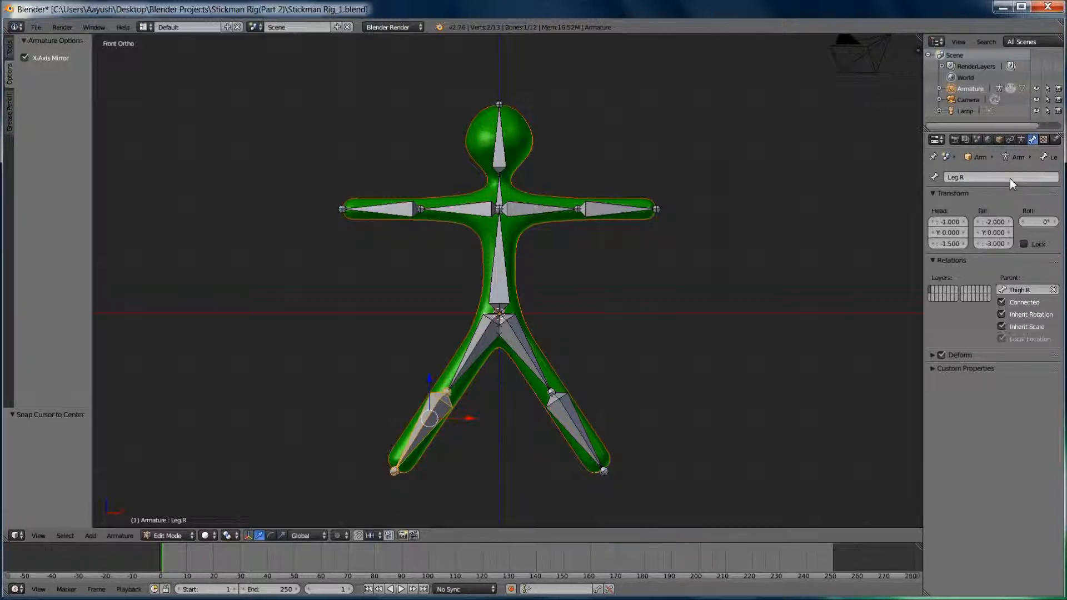
- Rename the upper leg bone on the positive X side as Thigh.L
right_click(552, 362)
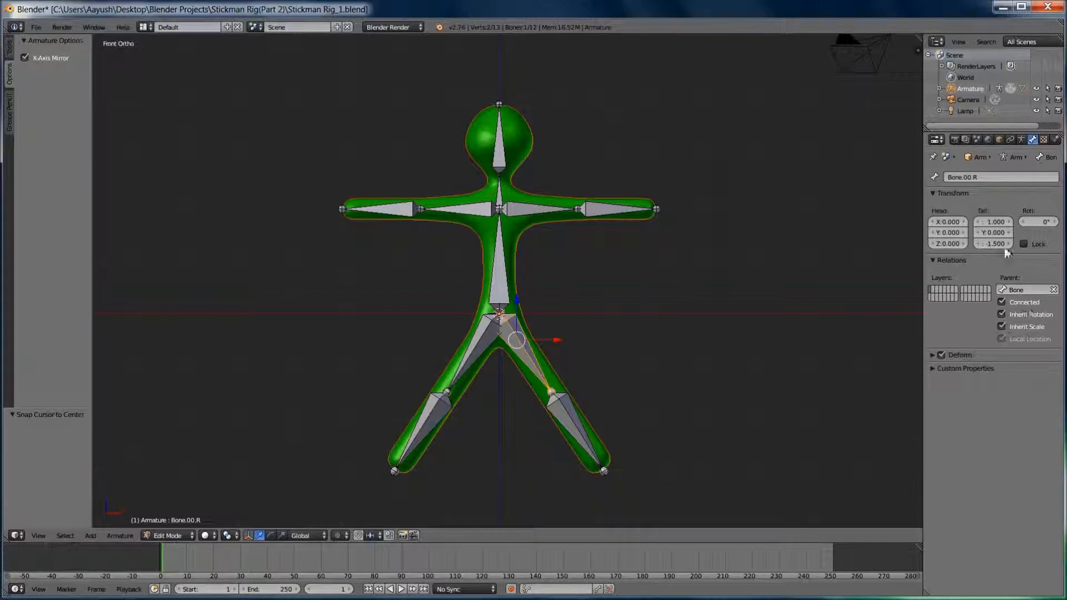
click(987, 181)
key(BackSpace)
text(Thigh.L)
key(Return)
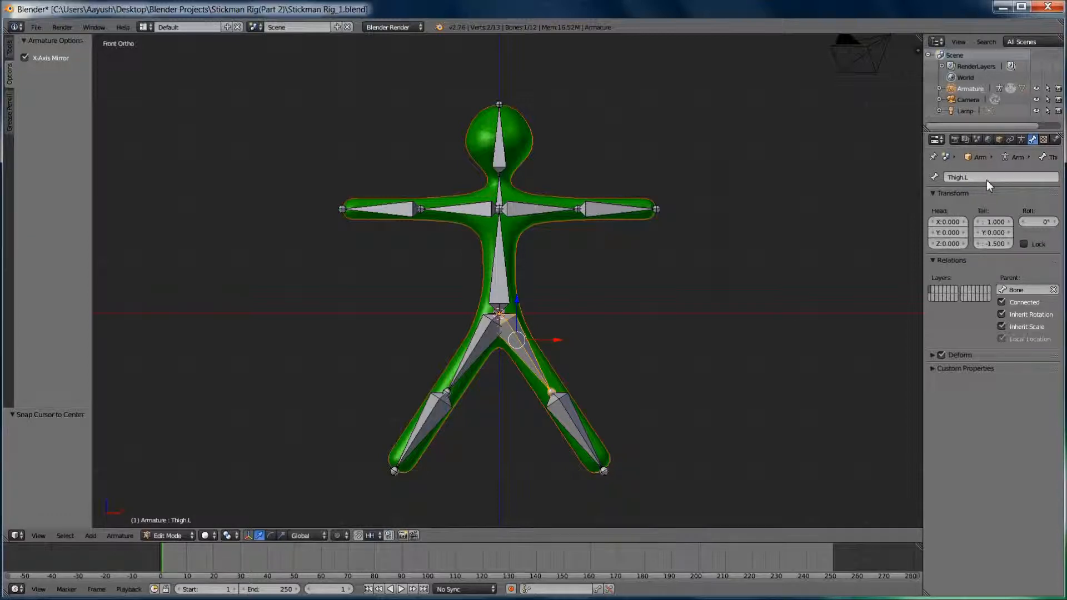
- Rename the lower leg bone on the positive X side as Leg.L
right_click(563, 432)
click(982, 177)
text(Leg.L)
key(Return)
- Rename the pelvis bone extending along the Y axis as Root
middle_drag(561, 311, 537, 317)
right_click(537, 316)
click(963, 176)
text(Root)
key(Return)
key(KP_1)
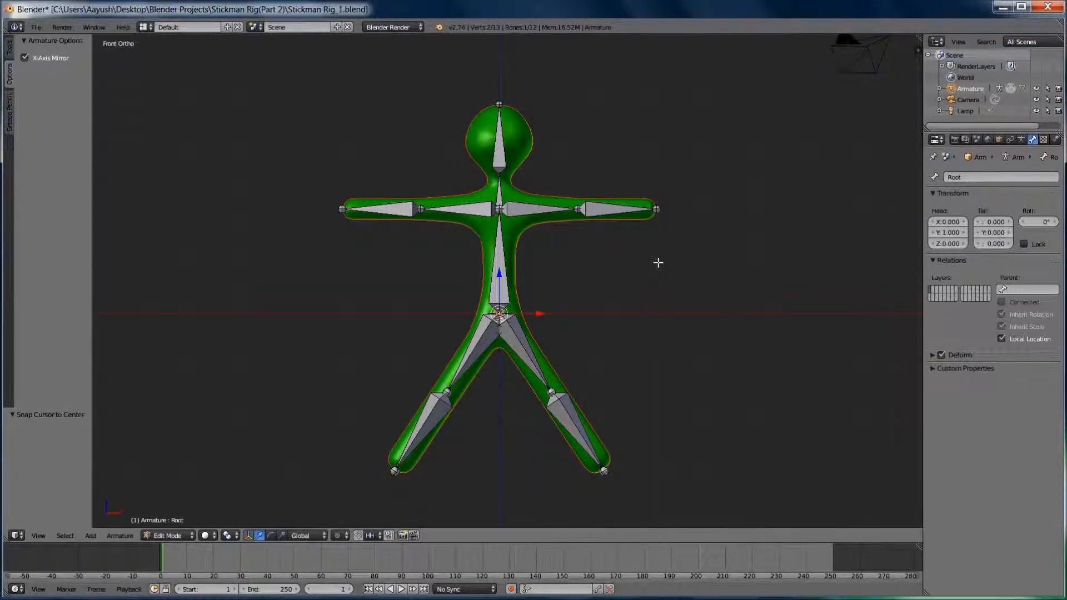
- Check the names of the arm and leg bones on both sides of the armature
right_click(605, 211)
right_click(438, 217)
right_click(396, 209)
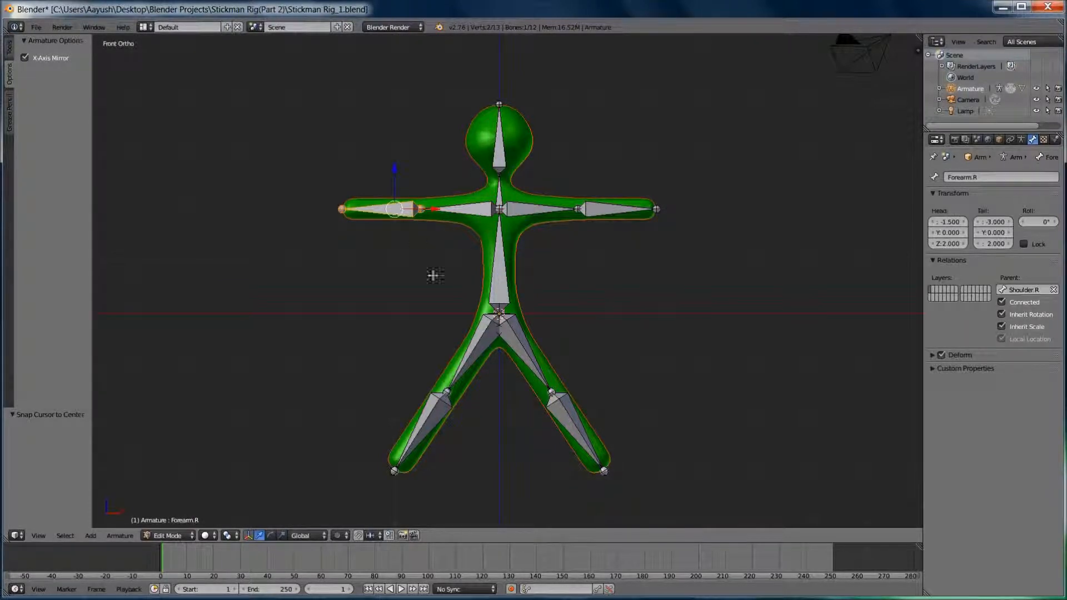
right_click(469, 214)
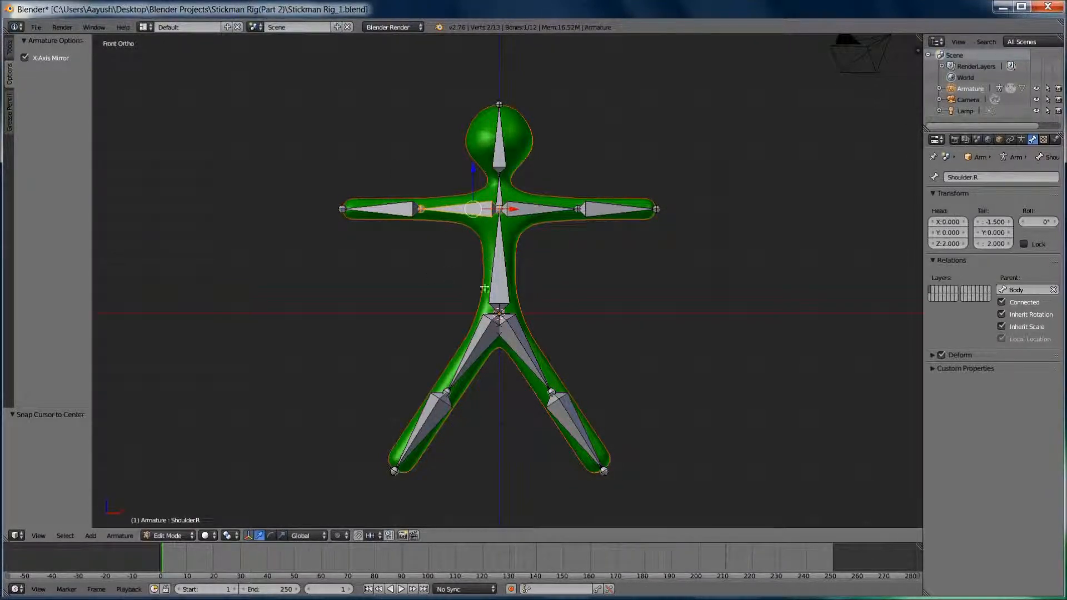
right_click(482, 332)
right_click(515, 337)
right_click(562, 417)
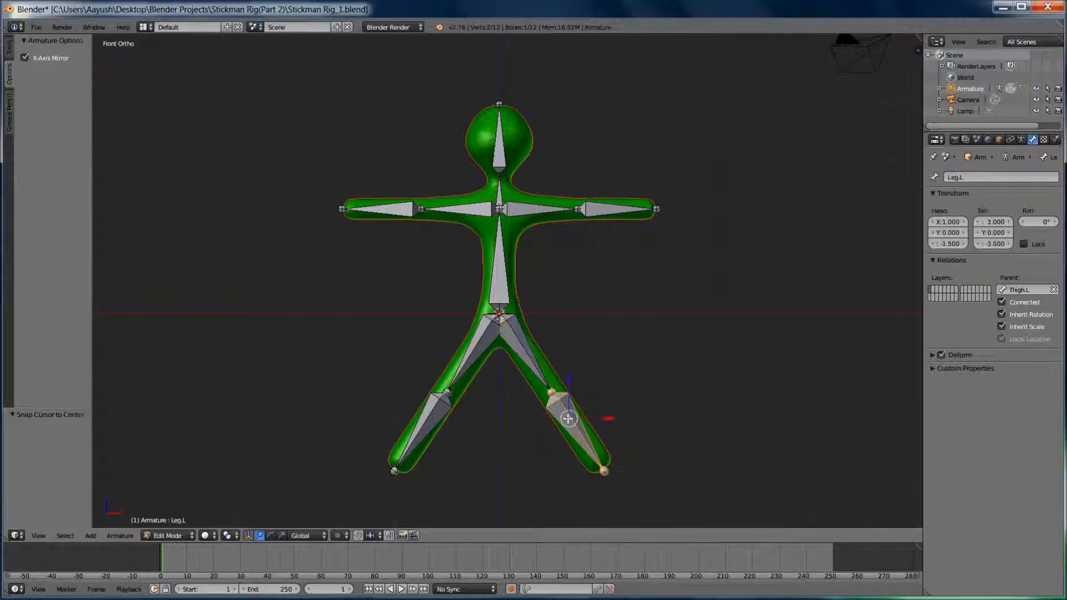
right_click(444, 414)
right_click(478, 341)
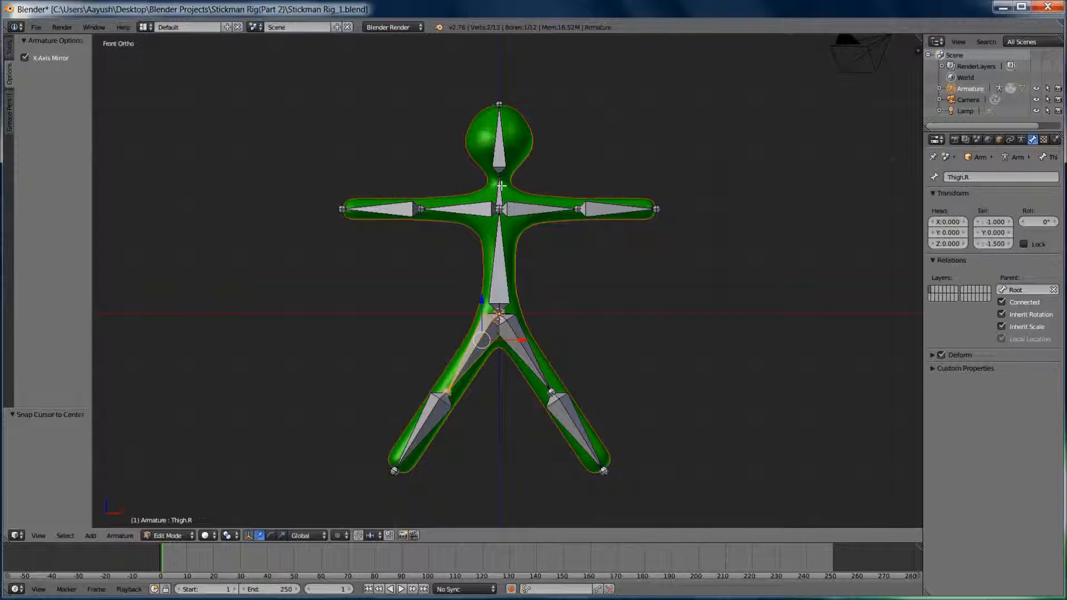
- Hide the Neck, Body and Root bones in the armature
right_click(510, 253)
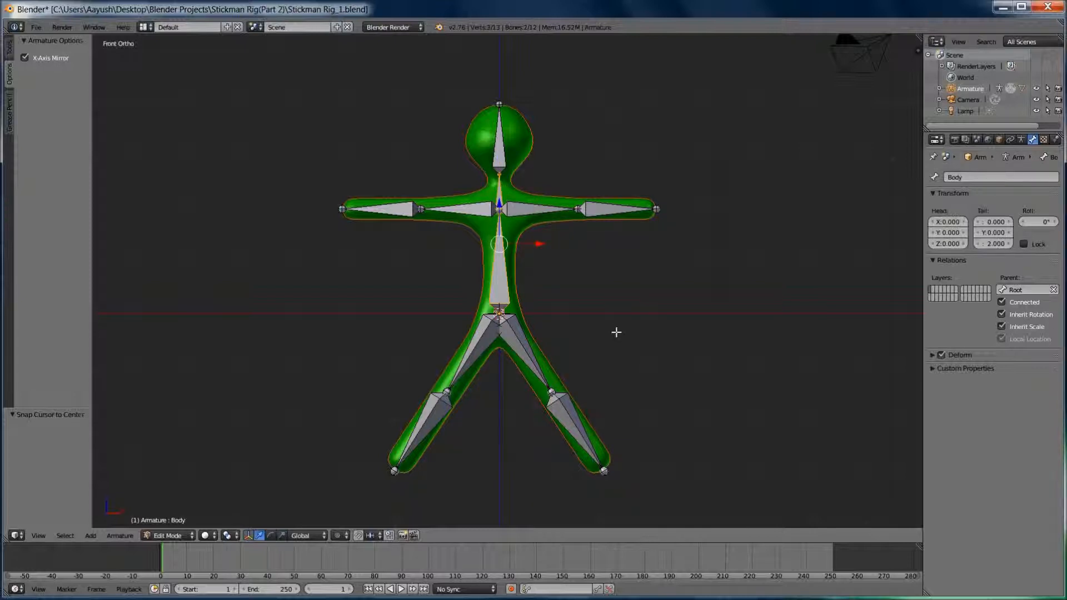
middle_drag(616, 332, 533, 331)
shift+right_click(536, 307)
key(h)
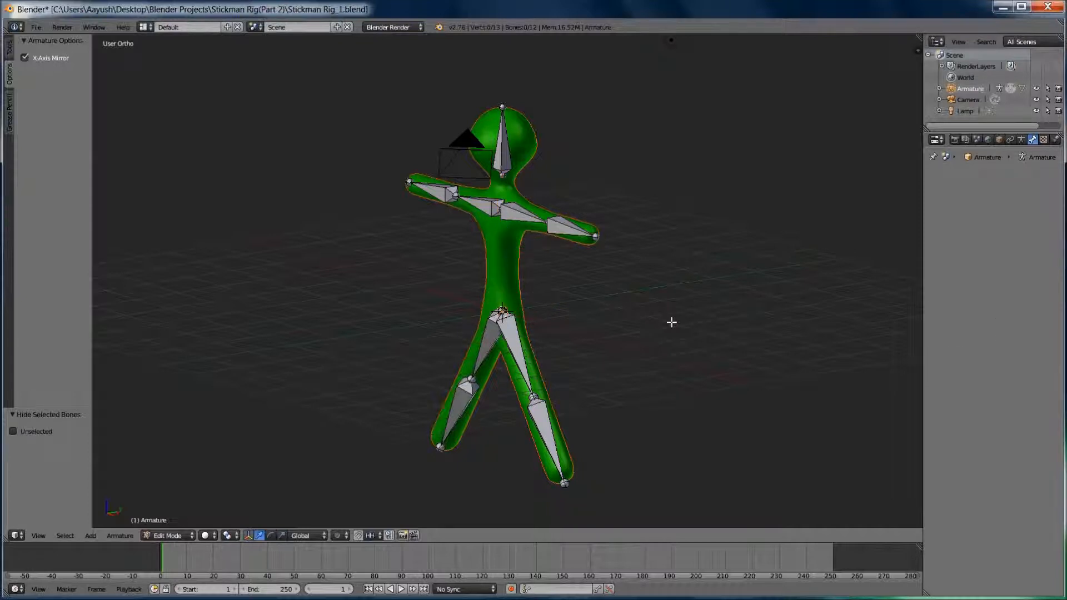
- Disconnect the Shoulder.L and Shoulder.R bones from their parent Body bone while keeping the parent relation
key(KP_1)
scroll(639, 312, up, 1)
right_click(533, 202)
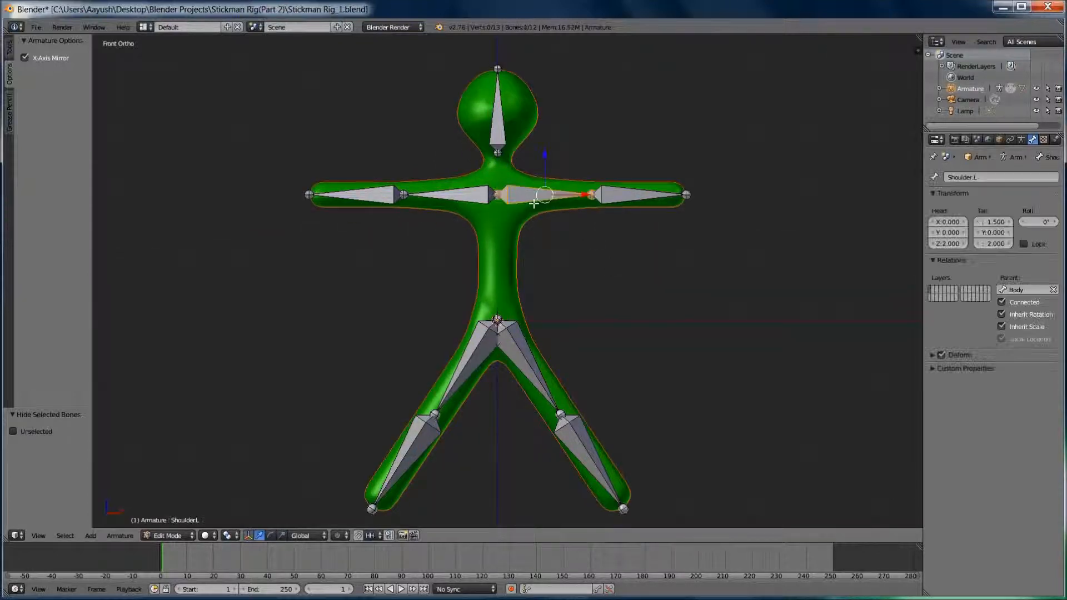
key(alt+p)
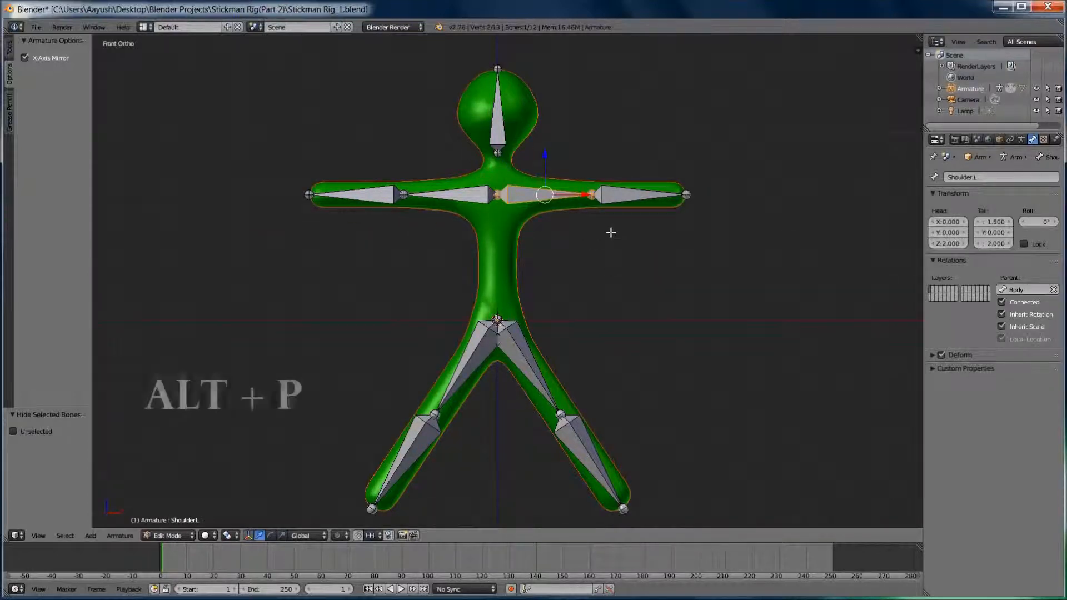
click(560, 241)
right_click(465, 193)
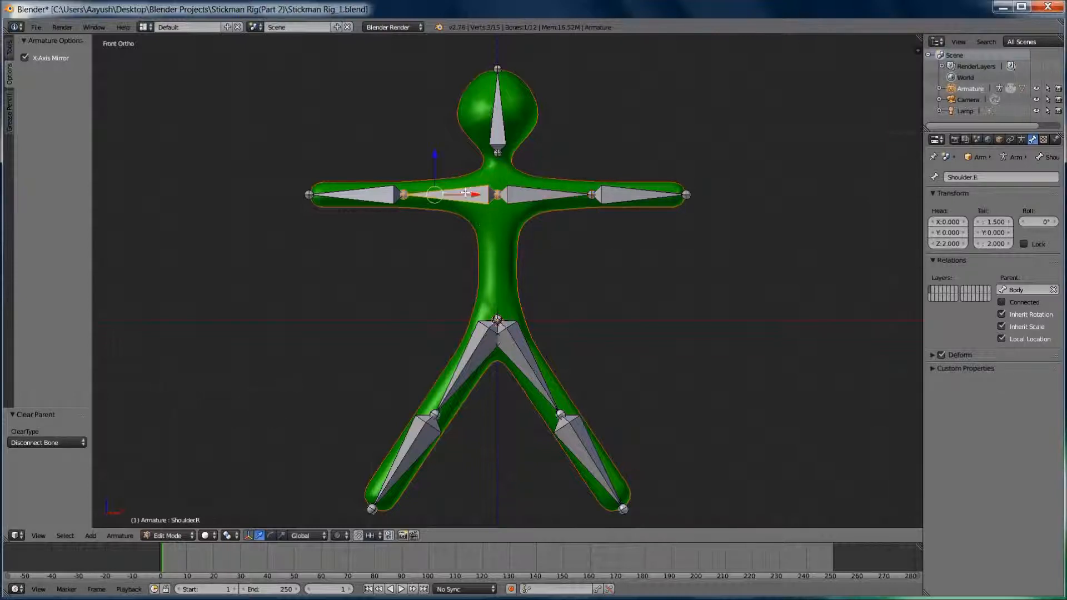
key(alt+p)
click(478, 200)
- Disconnect both thigh bones from their parent Root bone while keeping the parent relation
right_click(480, 341)
key(alt+p)
click(480, 341)
right_click(526, 359)
key(alt+p)
click(526, 359)
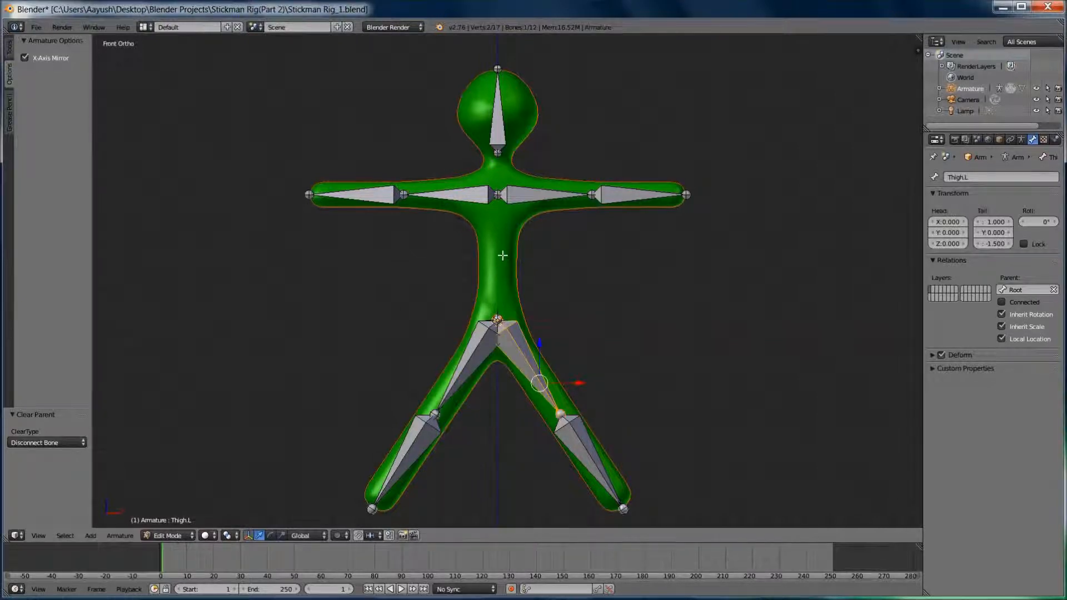
- Move the head joint of Shoulder.R outward by about -0.515 on X and -0.071 on Z, mirrored on the other side
right_click(497, 195)
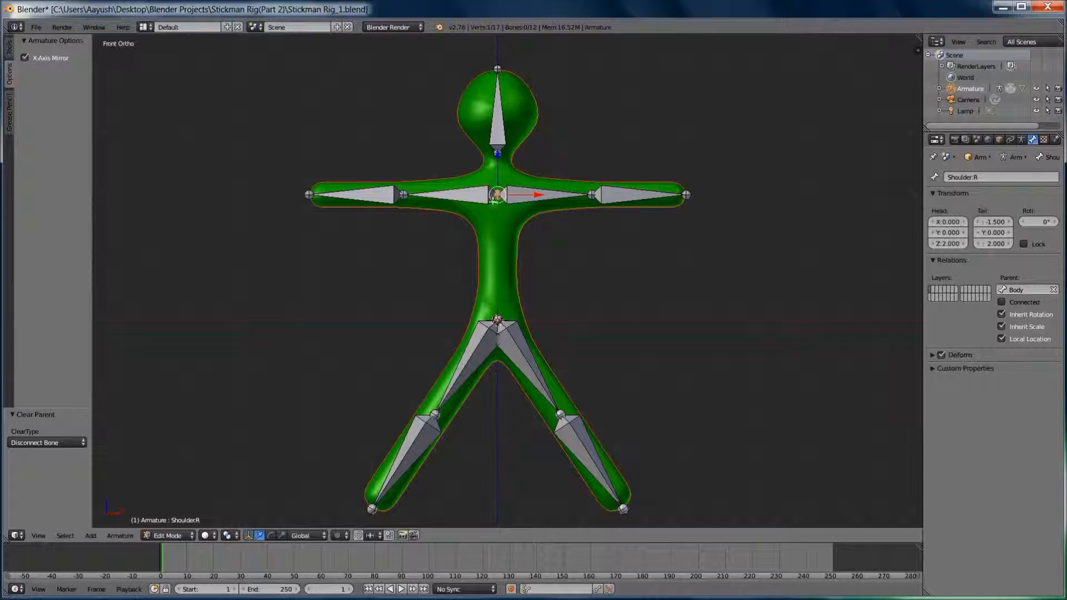
key(g)
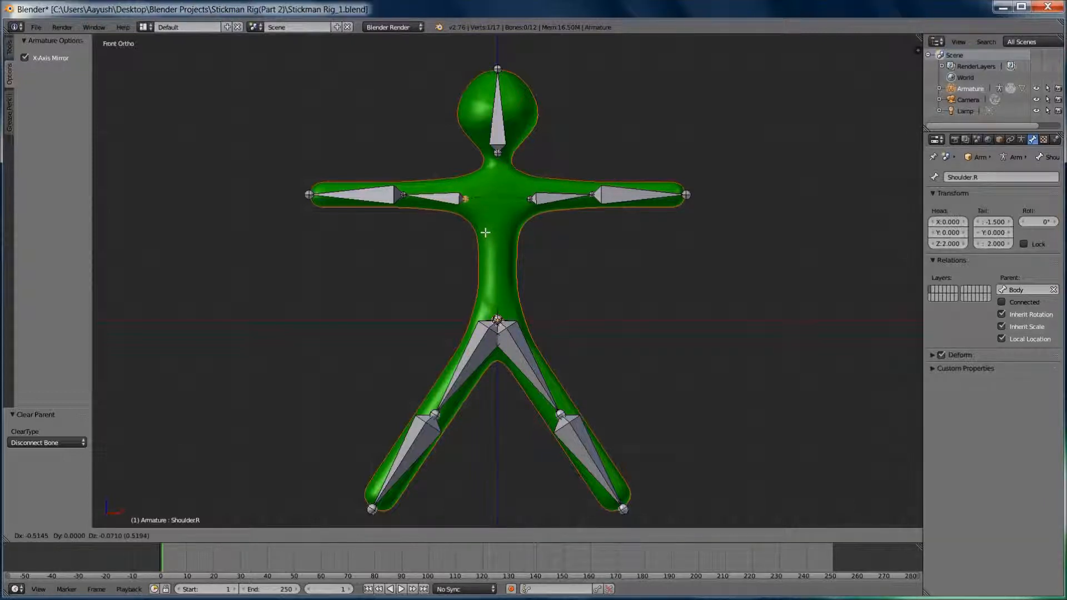
click(485, 232)
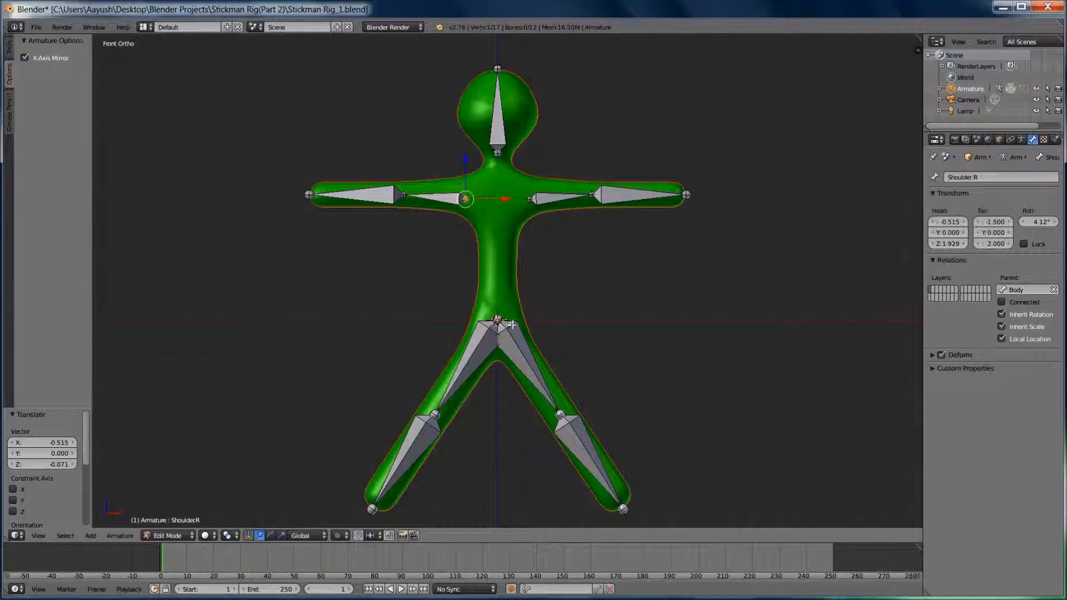
- Move the head joint of Thigh.L by about 0.364 on X and -0.497 on Z, mirrored on the other side
right_click(497, 318)
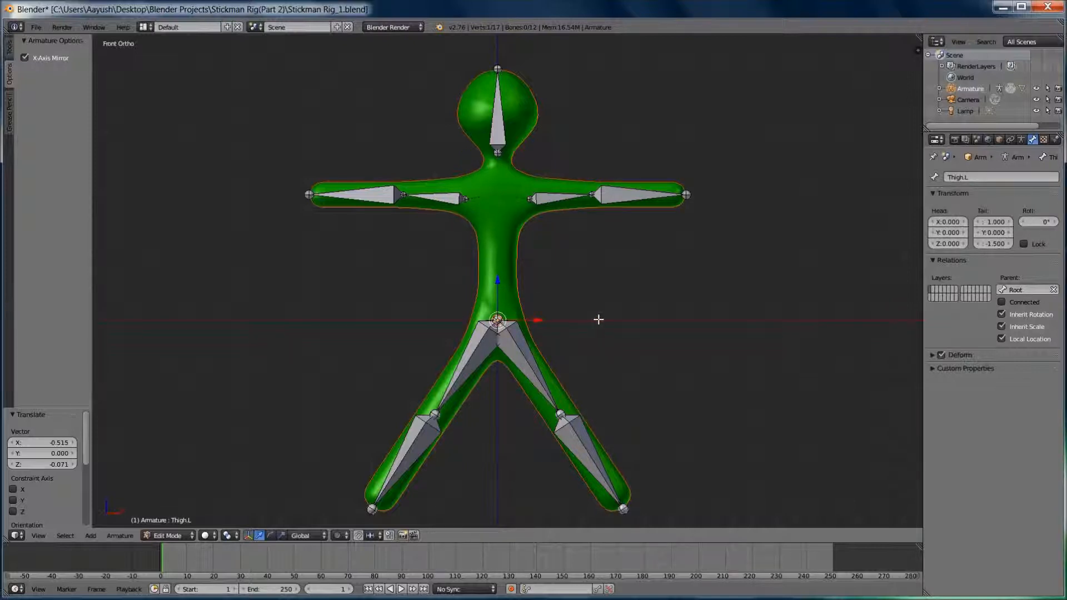
key(g)
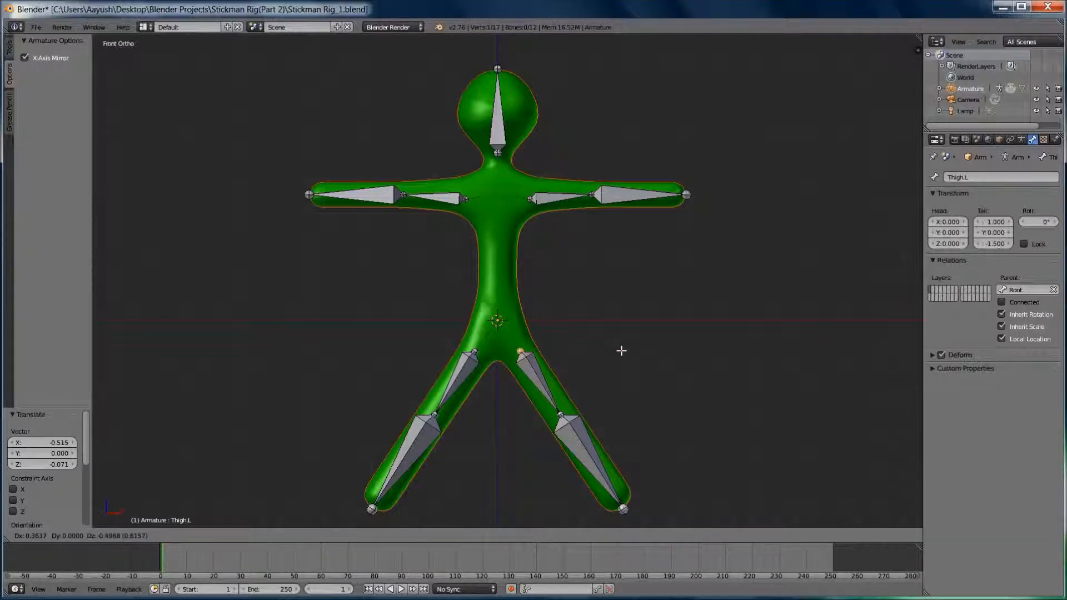
click(620, 352)
scroll(627, 299, down, 1)
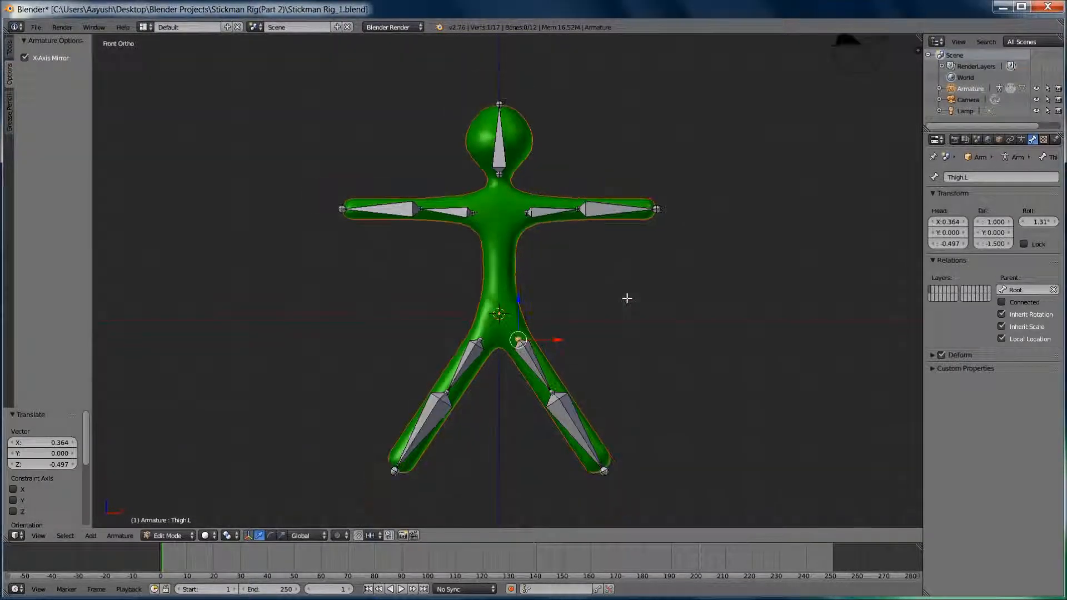
- Switch the armature to Pose Mode and add an Inverse Kinematics constraint with chain length 2 to Forearm.L
click(168, 535)
click(184, 498)
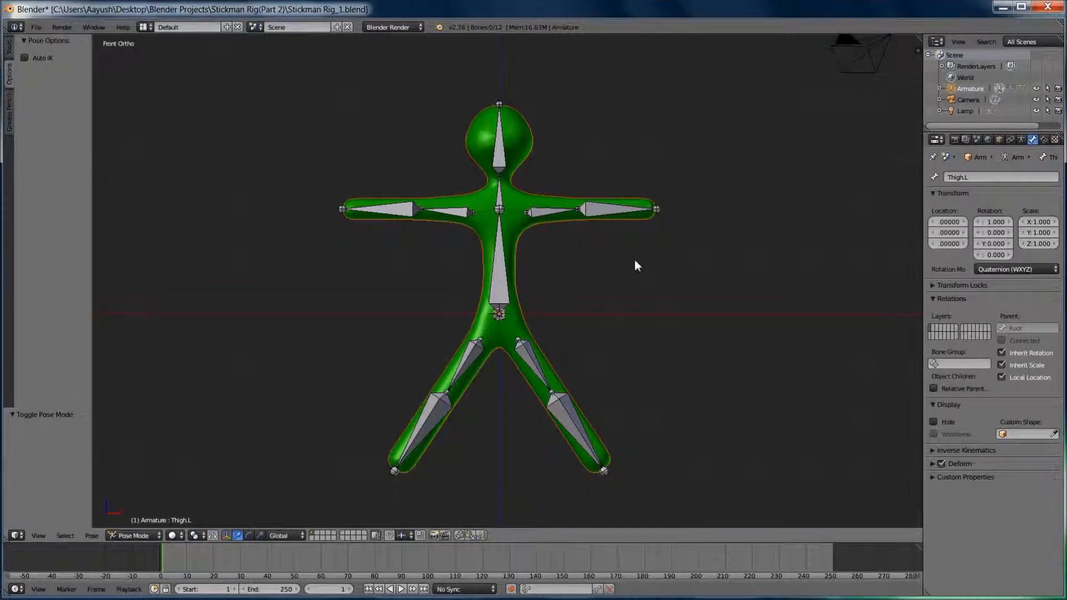
right_click(595, 210)
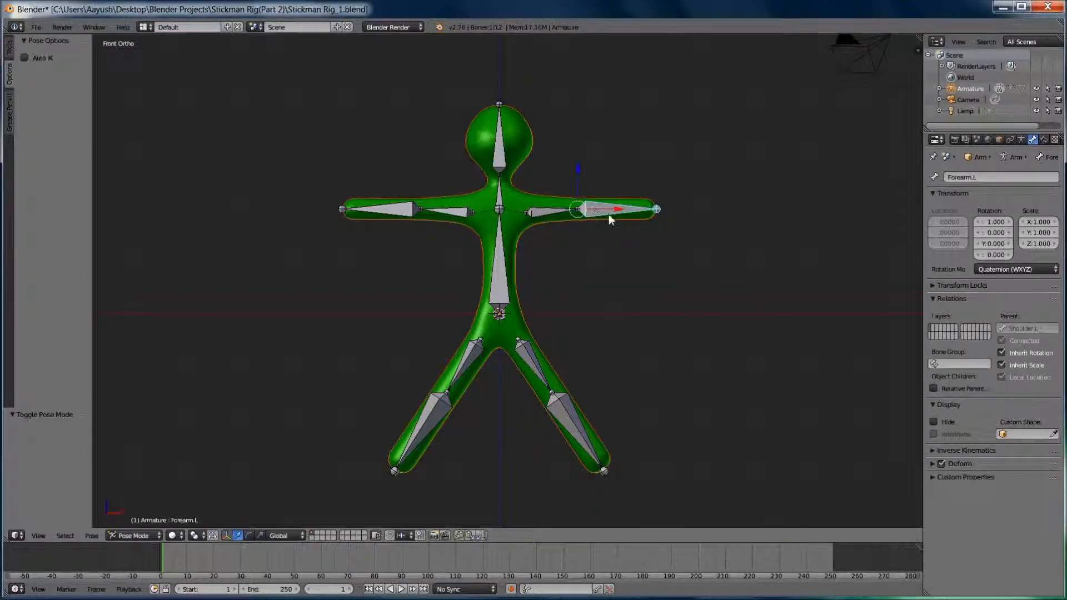
click(1043, 140)
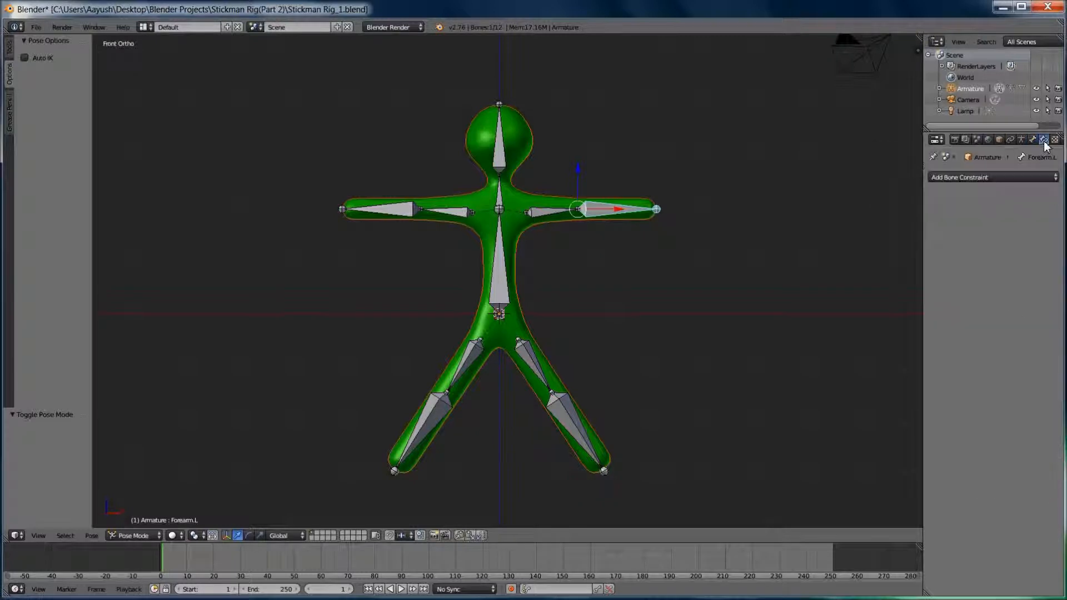
click(994, 175)
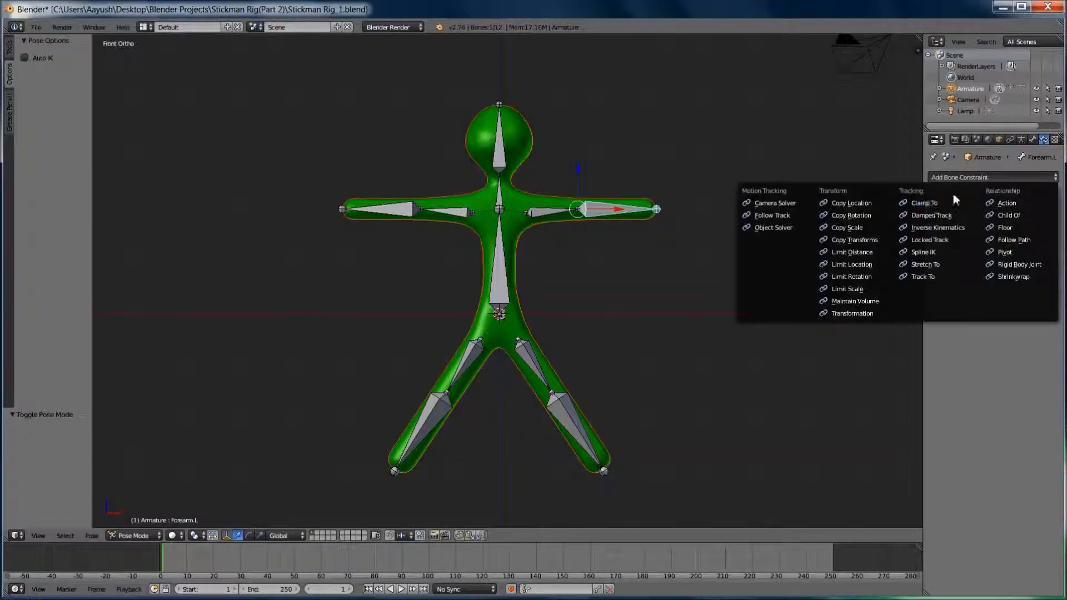
click(939, 226)
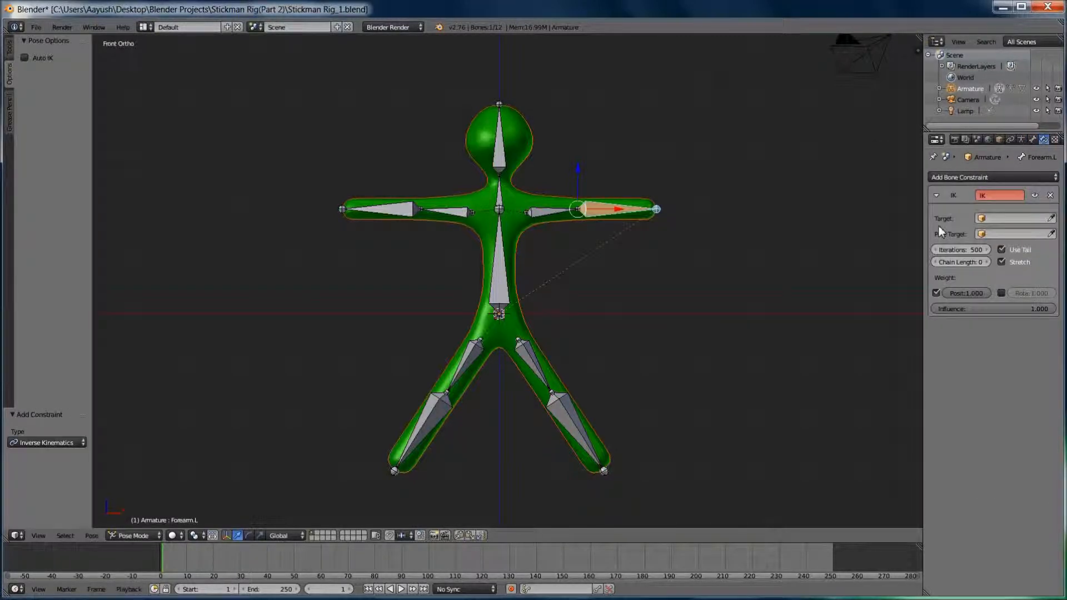
click(988, 262)
click(986, 261)
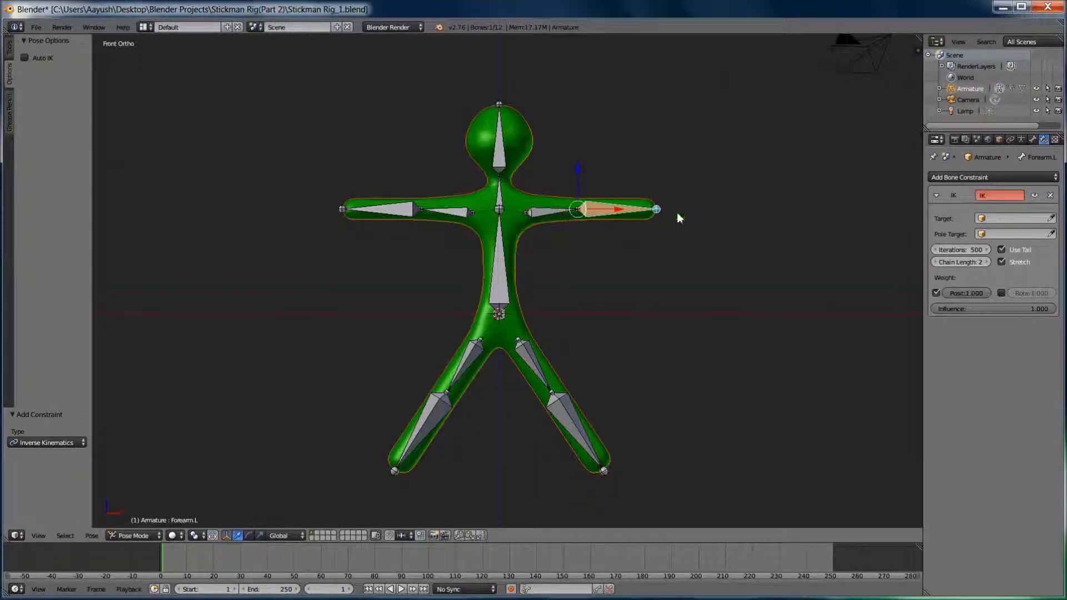
- Lock the X and Y axes and enable the Z limit in Forearm.L's inverse kinematics settings
click(1031, 140)
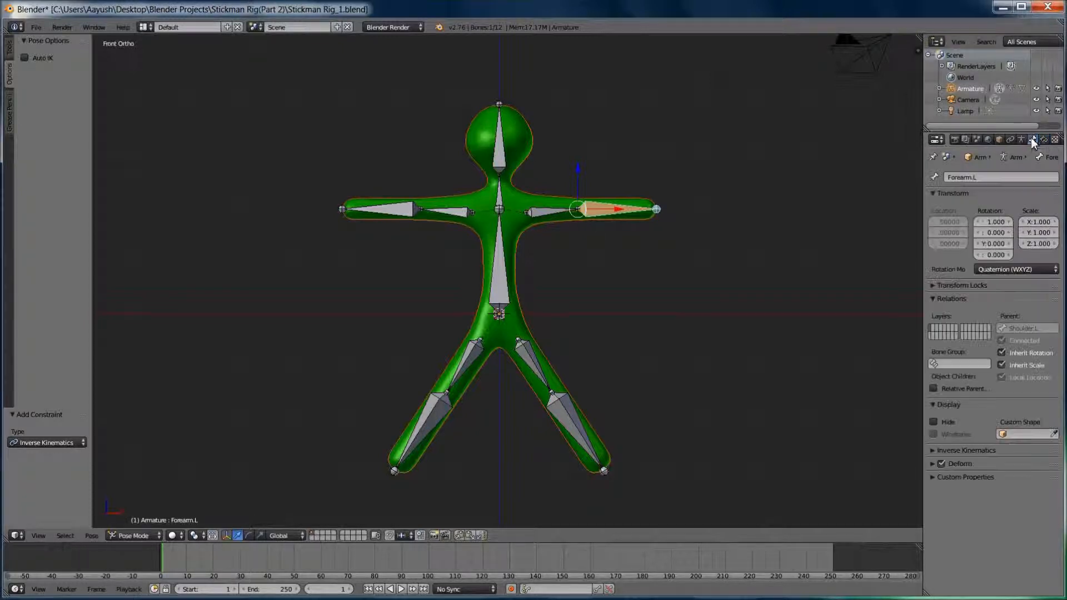
click(926, 451)
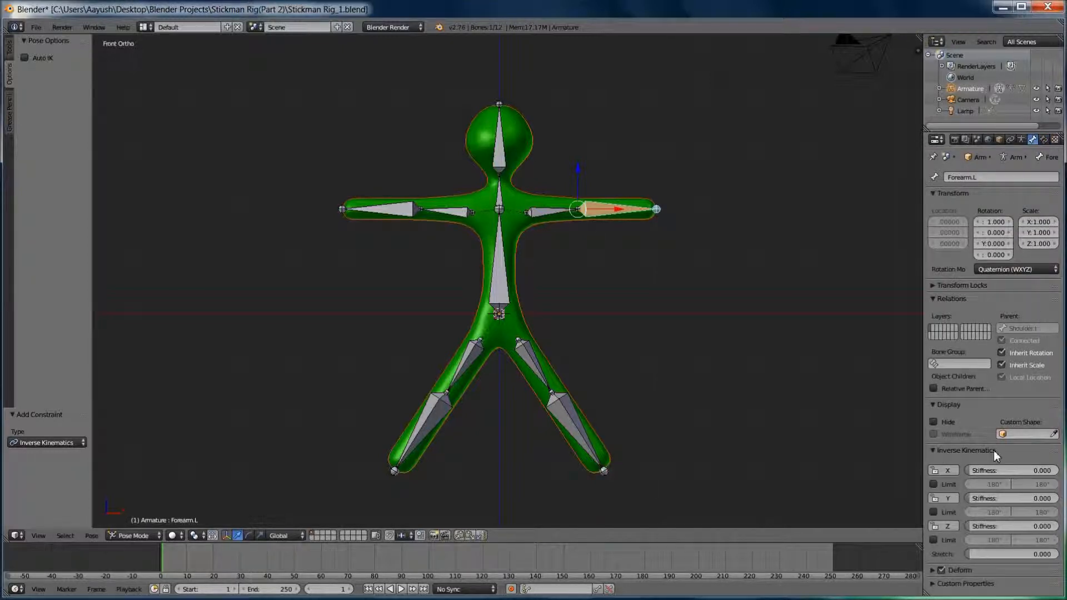
click(948, 471)
click(946, 499)
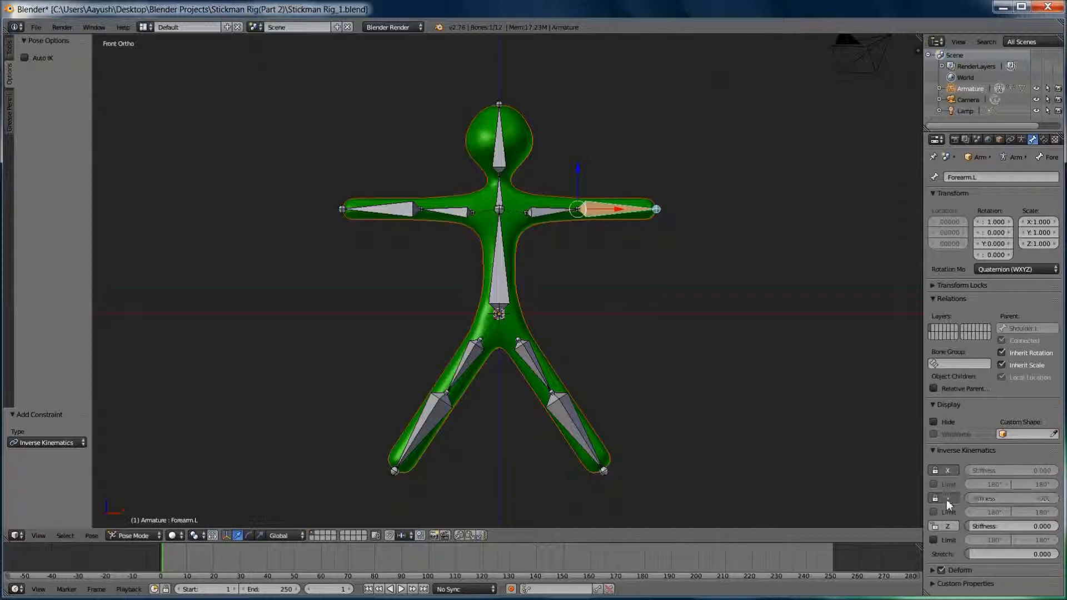
click(933, 541)
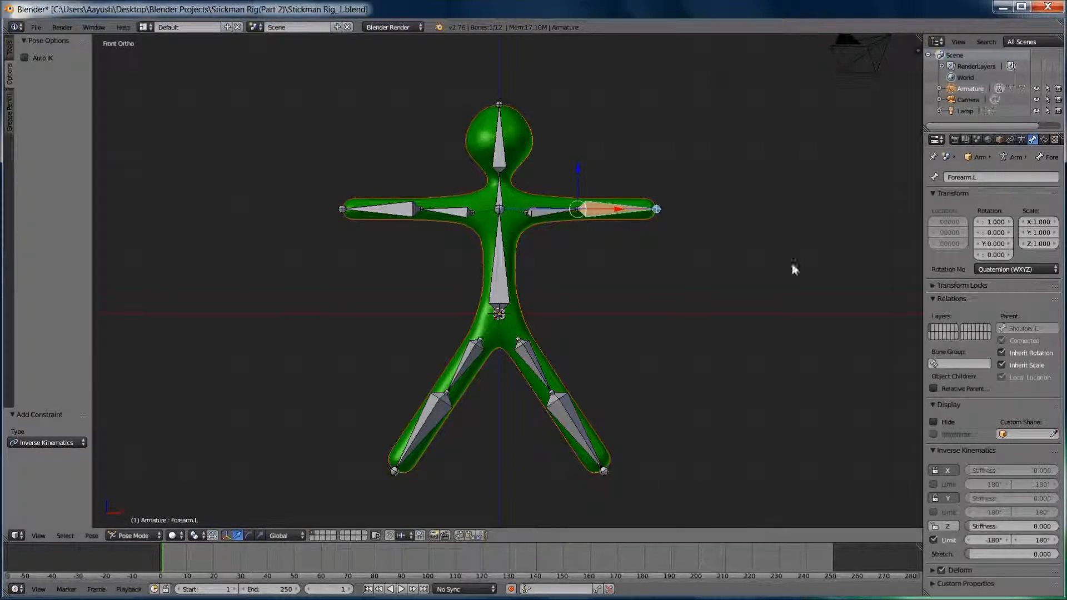
- Try bending the arm by moving Forearm.L to test its IK rotation
middle_drag(754, 279, 684, 362)
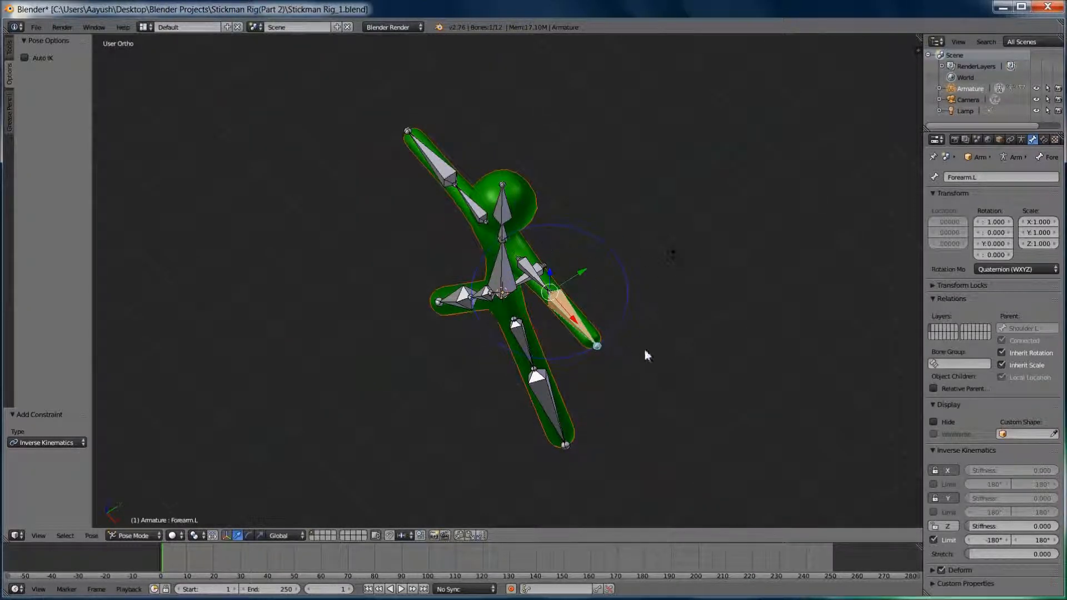
key(g)
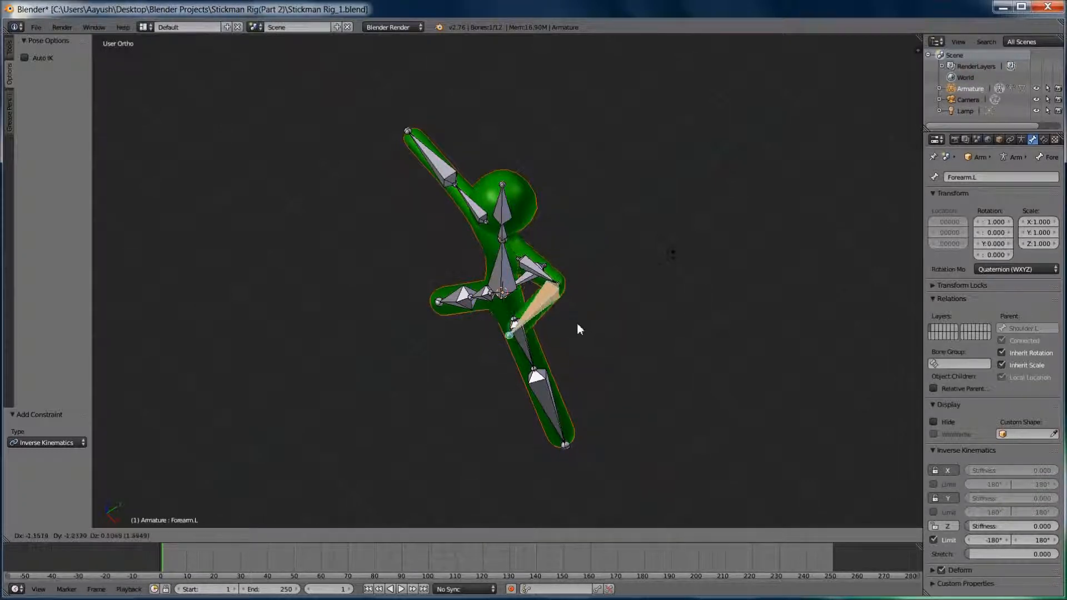
right_click(621, 333)
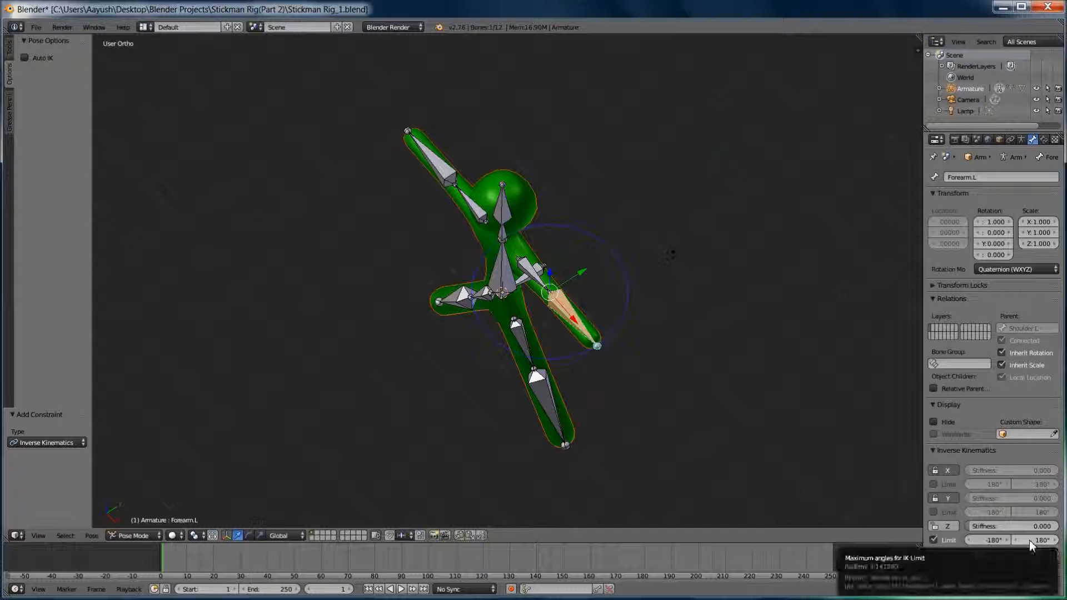
- Set Forearm.L's maximum Z limit for IK to 0° and test the bend by moving the forearm
click(1029, 540)
text(0)
key(Return)
key(g)
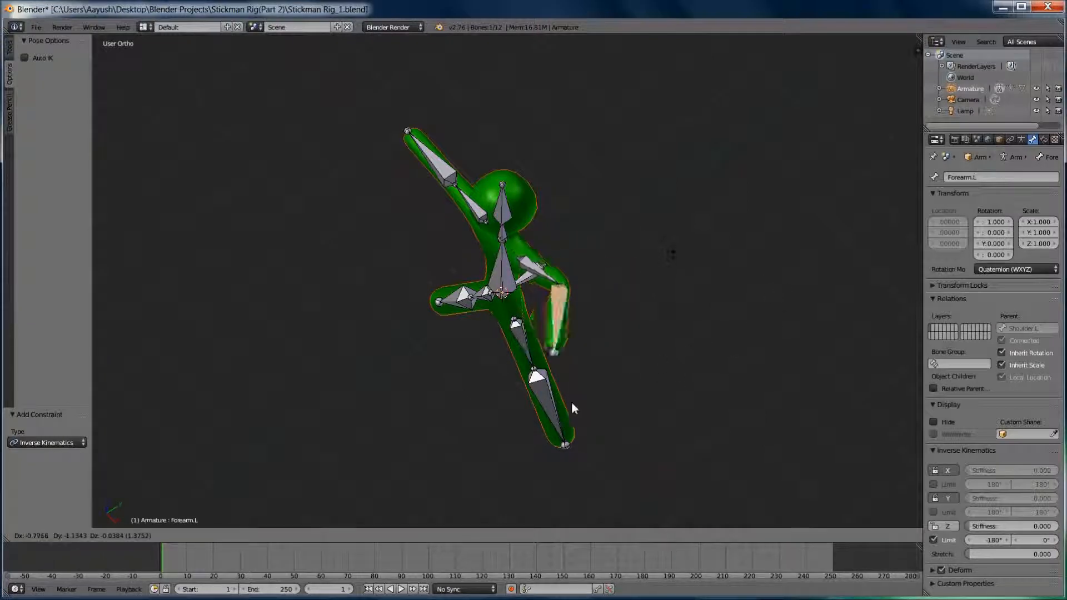
click(595, 391)
- Add an Inverse Kinematics constraint to Forearm.R
right_click(425, 185)
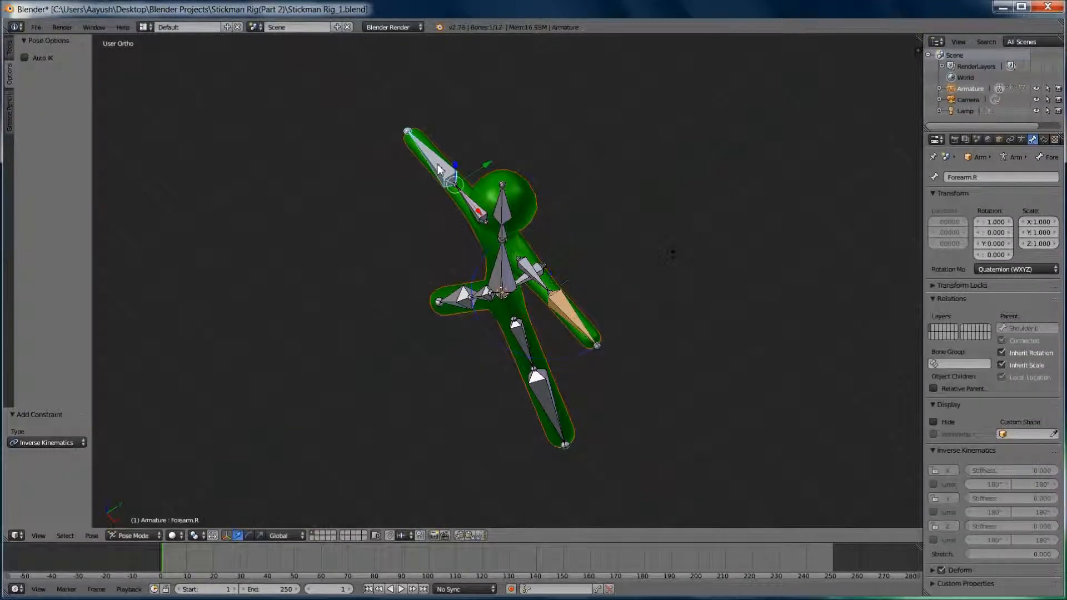
click(1043, 139)
click(1017, 178)
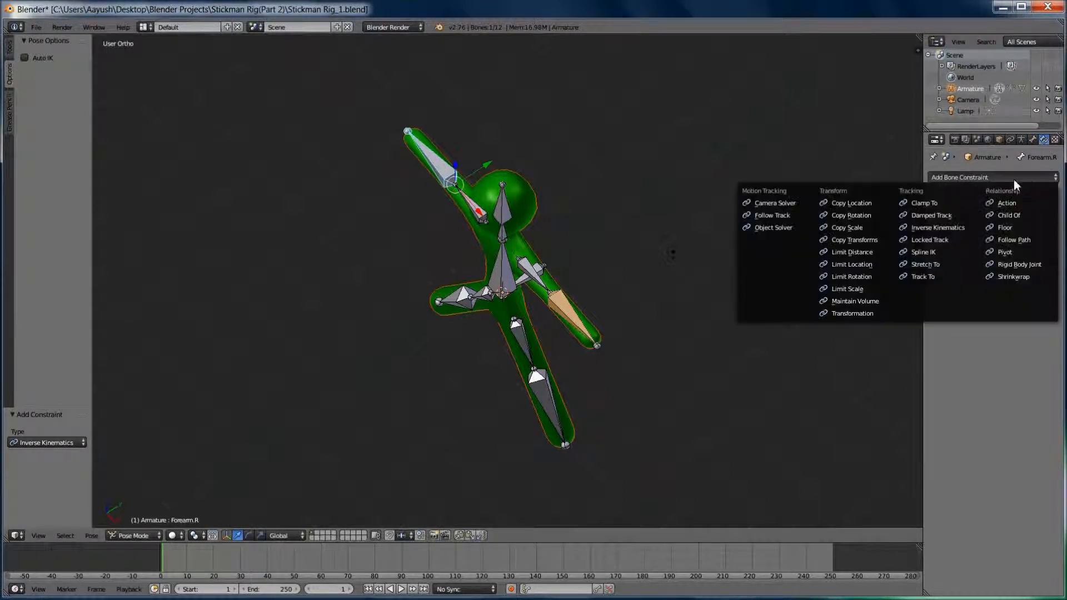
click(951, 226)
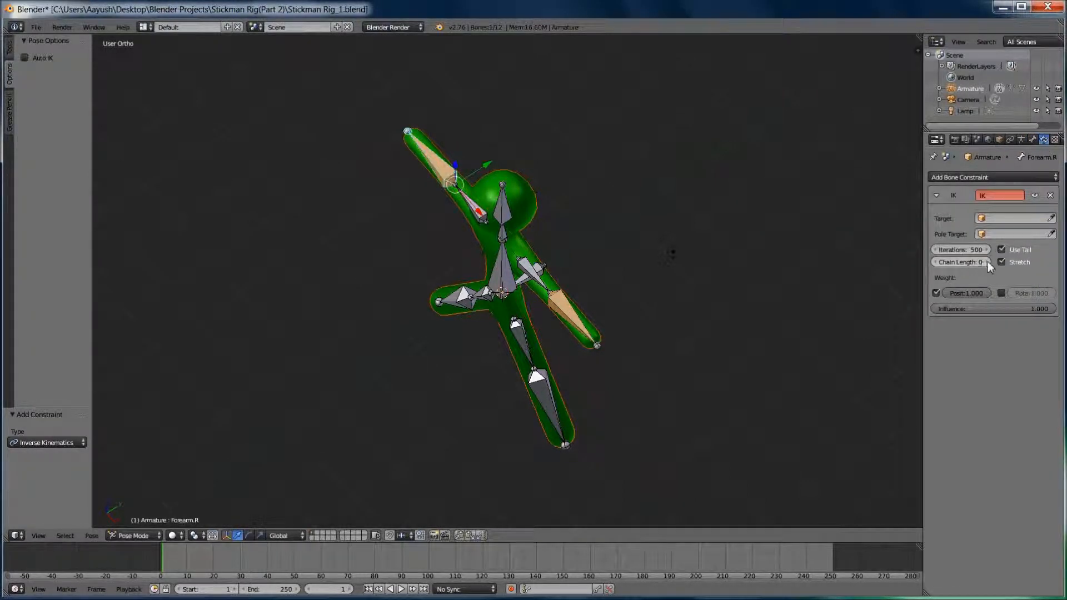
- Lock Forearm.R's X and Y axes for IK and enable its Z limit with a minimum of 0°
click(1032, 139)
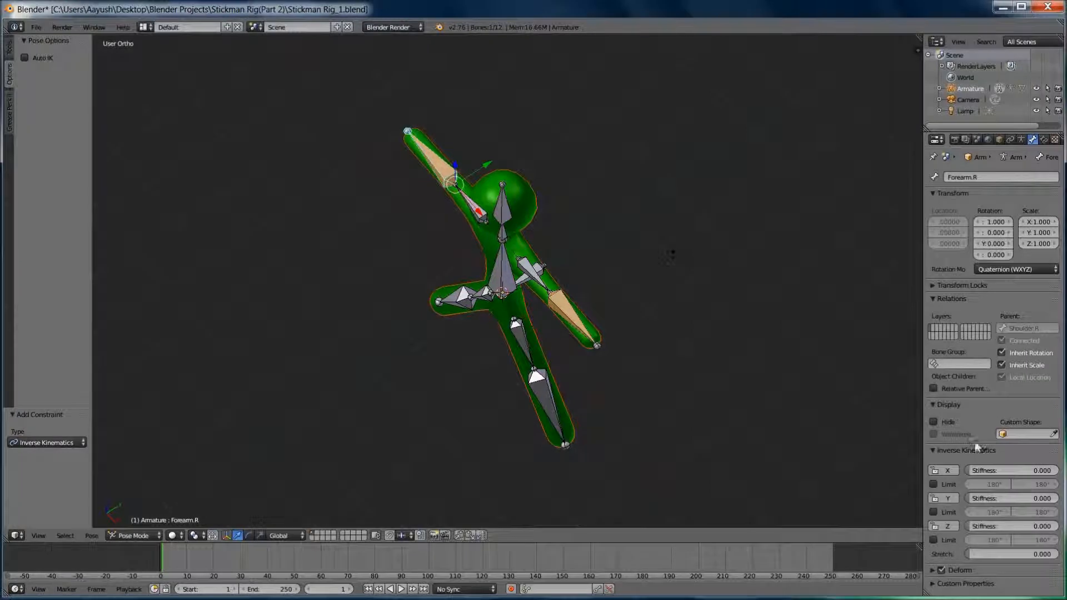
click(944, 470)
click(945, 498)
click(933, 540)
click(993, 541)
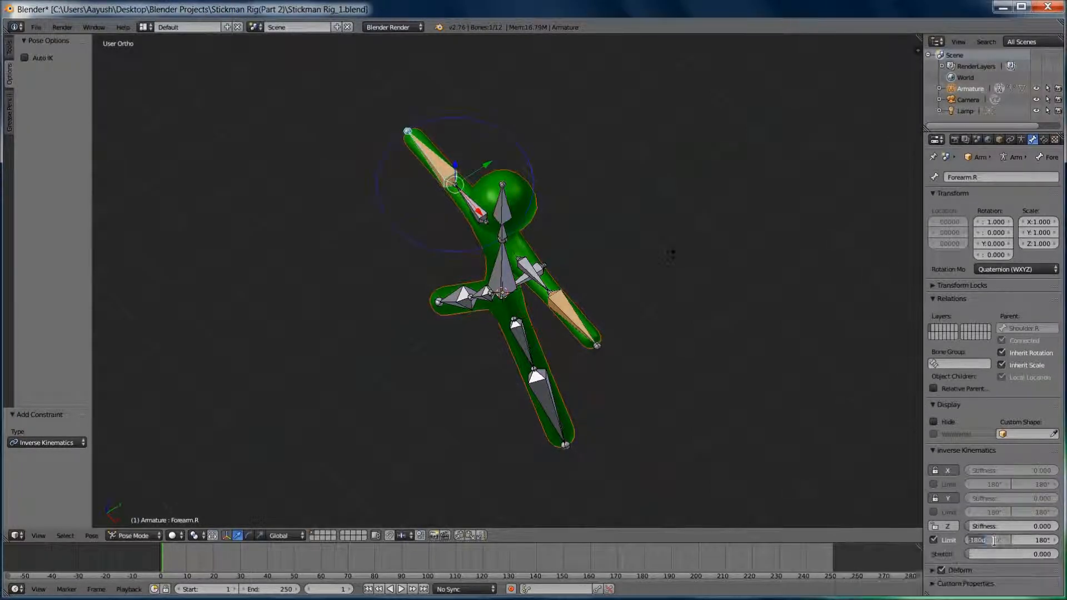
text(0)
key(Return)
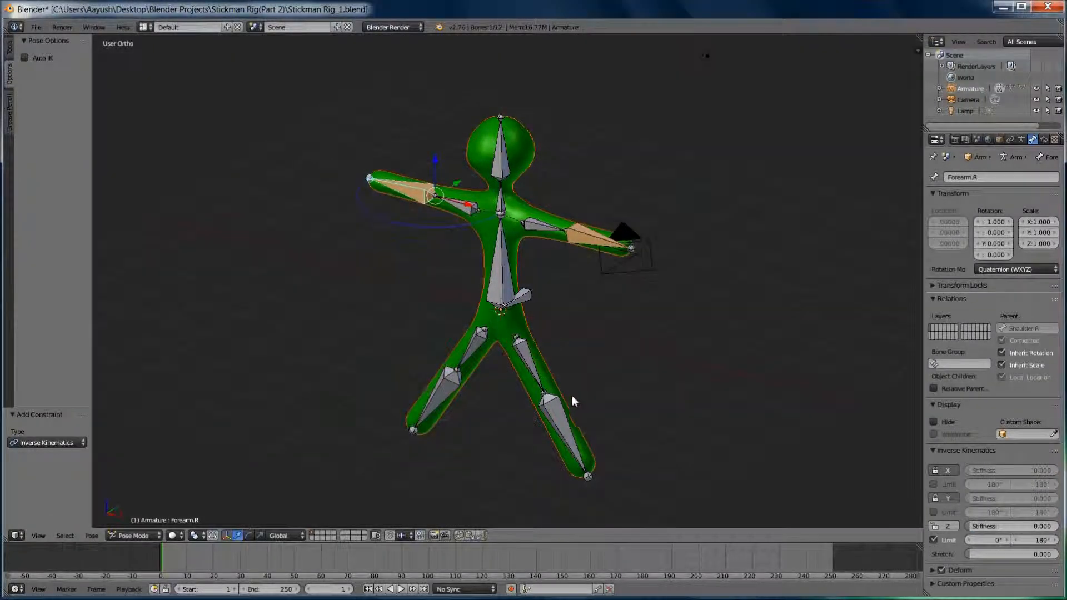
- Add an Inverse Kinematics constraint to the Leg.L bone
right_click(561, 432)
click(1044, 139)
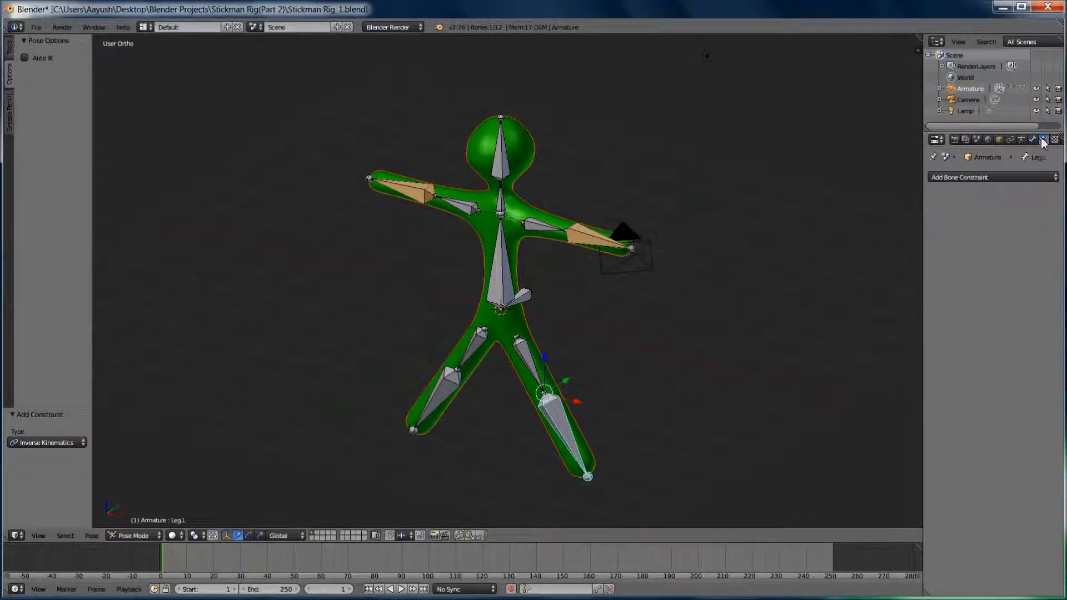
click(999, 179)
click(945, 232)
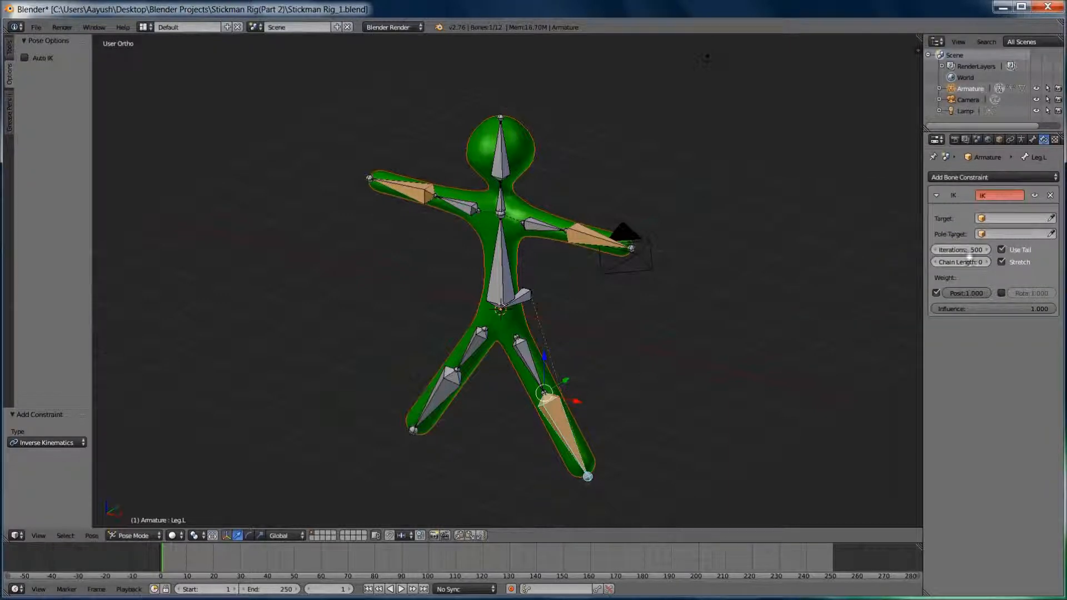
- Lock the X and Y axes and enable the Z limit in Leg.L's inverse kinematics settings
click(1033, 140)
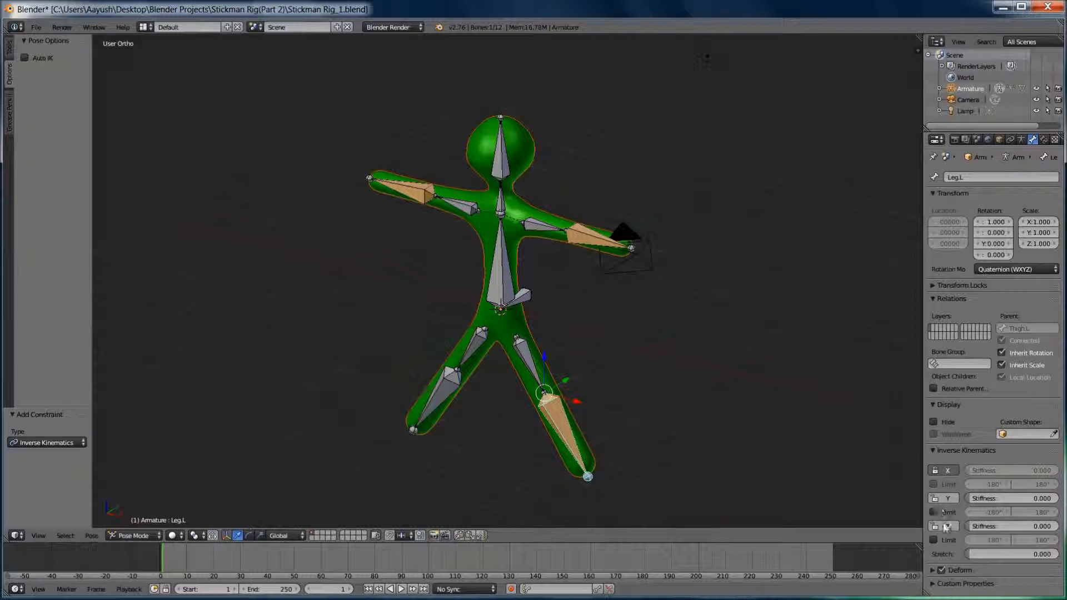
click(944, 497)
click(945, 538)
middle_drag(600, 380, 629, 425)
middle_drag(637, 379, 655, 374)
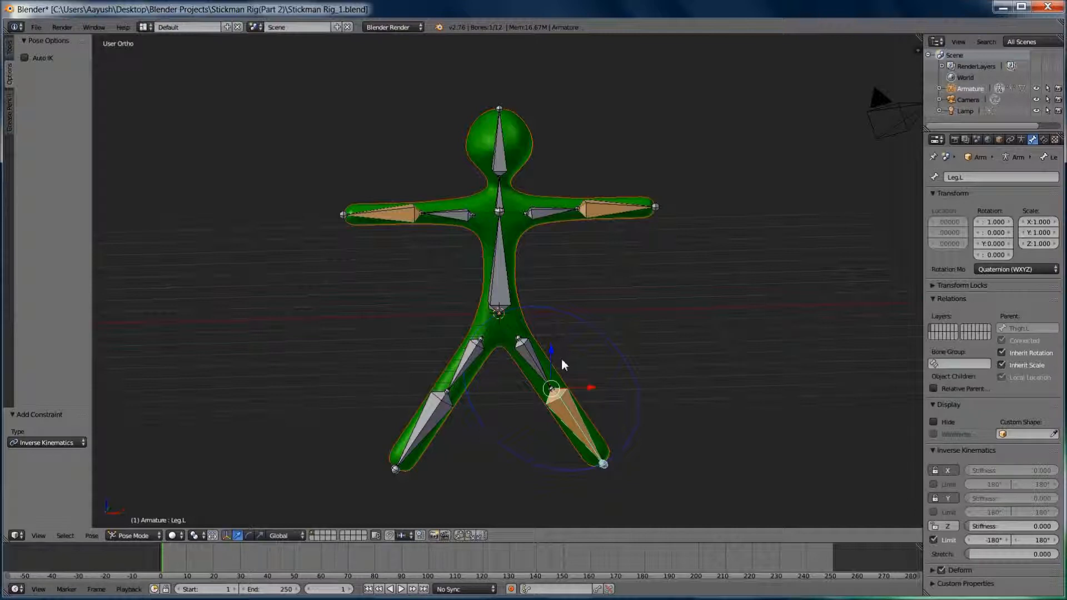
key(KP_1)
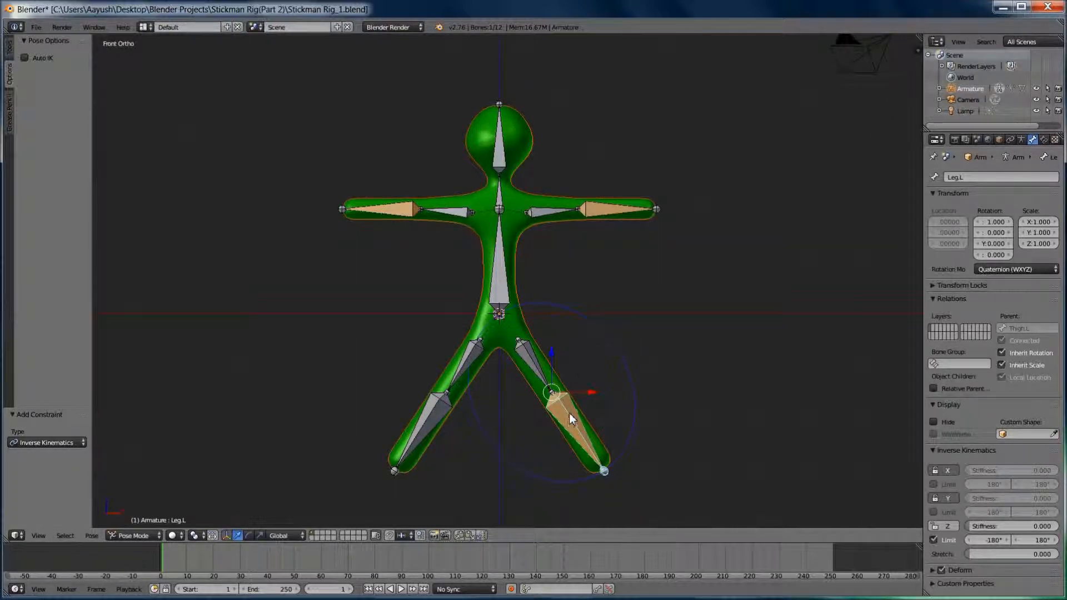
- Switch the armature to Edit Mode and set the Leg.L bone's roll to 55°
click(135, 535)
click(133, 508)
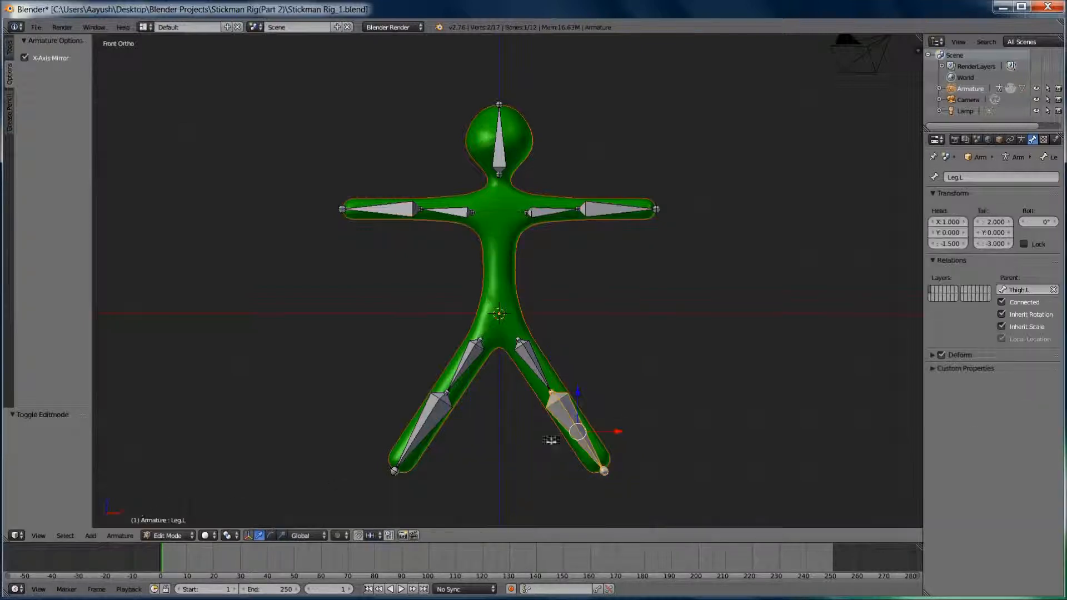
drag(1035, 222, 1055, 221)
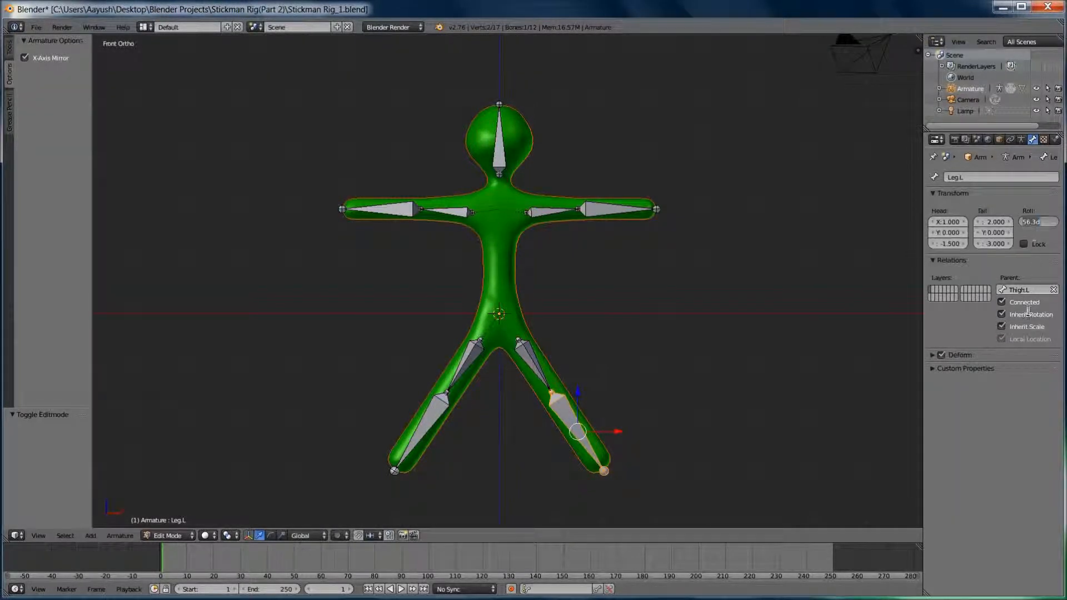
text(55)
key(Return)
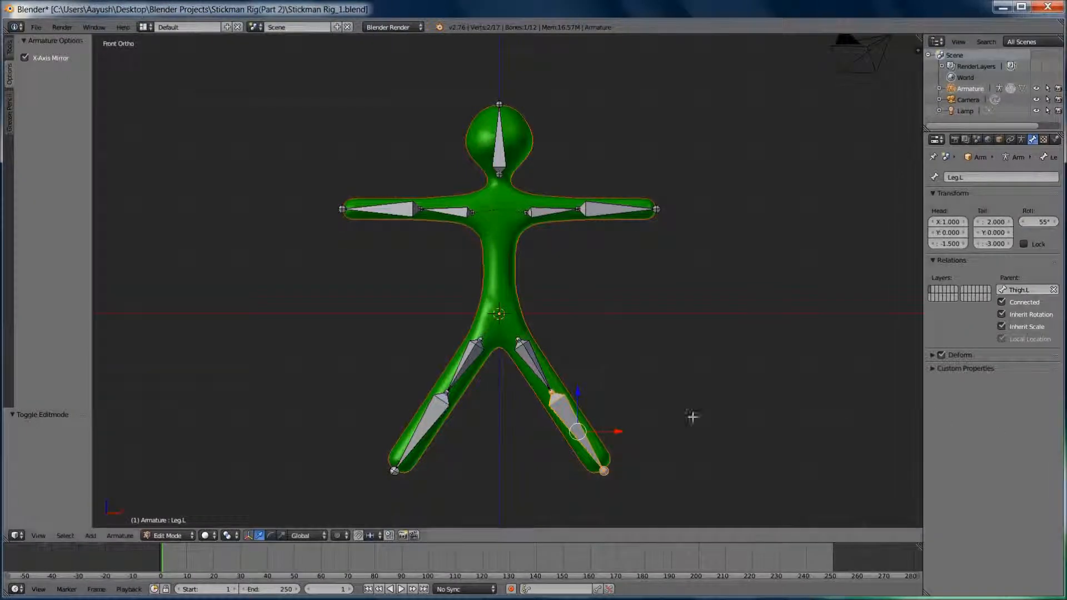
- Set the Thigh.L bone's roll to 55°
right_click(534, 359)
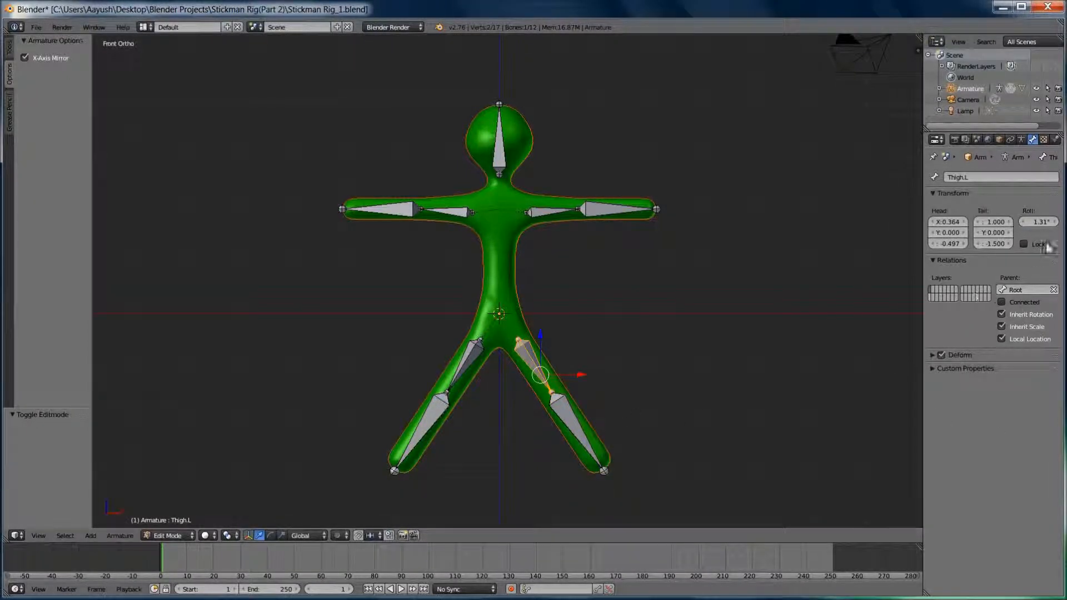
click(1038, 222)
text(55)
key(Return)
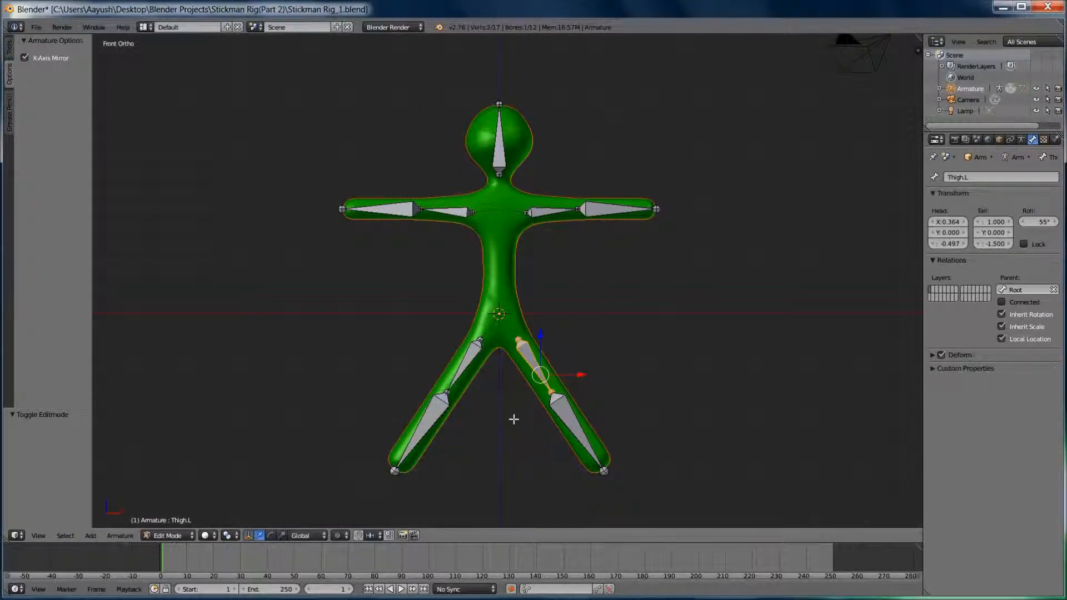
- Compare the roll values of the thigh and leg bones on both sides of the stickman
right_click(566, 417)
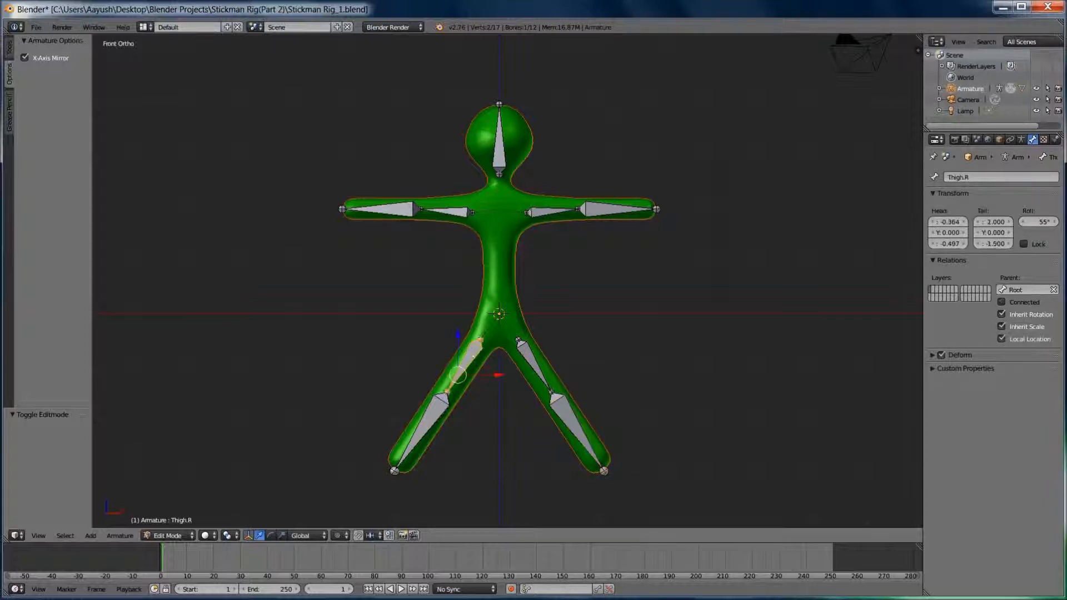
right_click(433, 407)
right_click(558, 413)
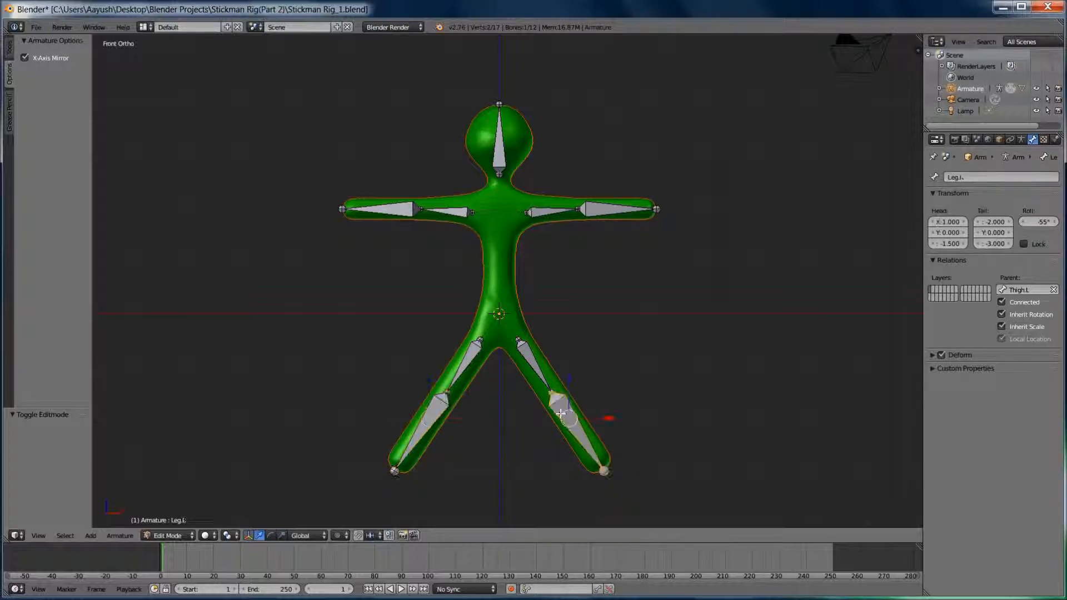
right_click(534, 360)
right_click(429, 420)
right_click(574, 416)
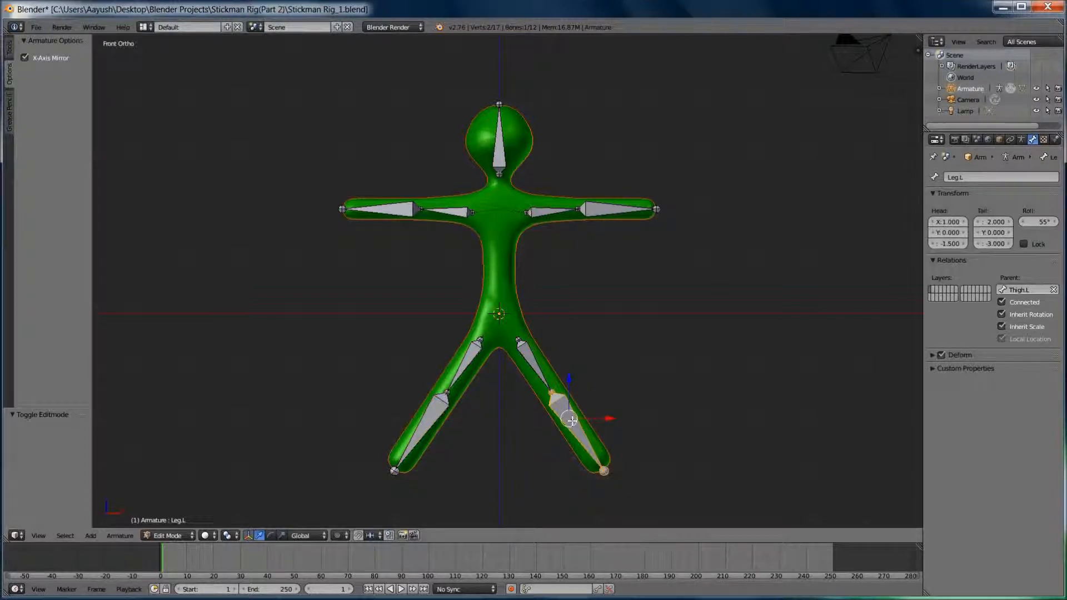
- Return to Pose Mode, set Leg.L's inverse kinematics Z limit to 0° minimum and 180° maximum, and test-move the leg
click(164, 535)
click(168, 498)
middle_drag(569, 465, 483, 493)
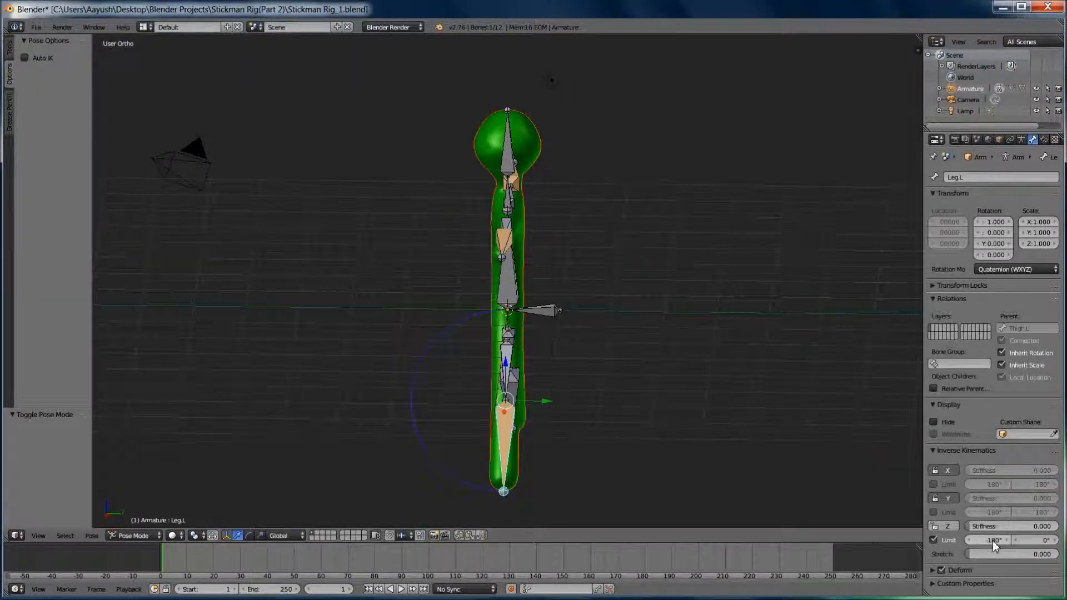
key(Return)
click(1029, 539)
text(0d)
key(Return)
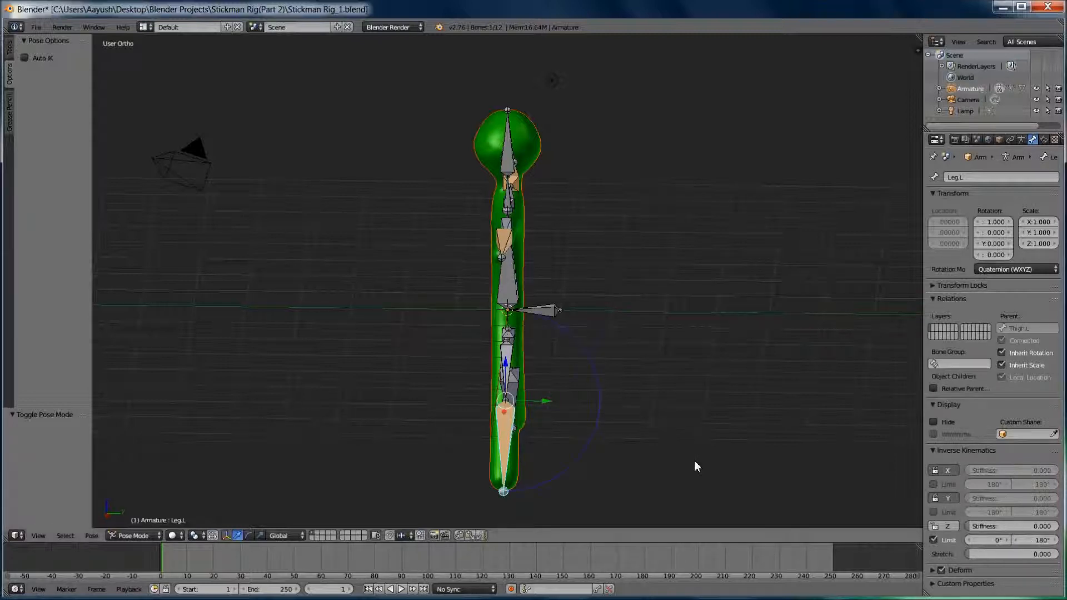
key(g)
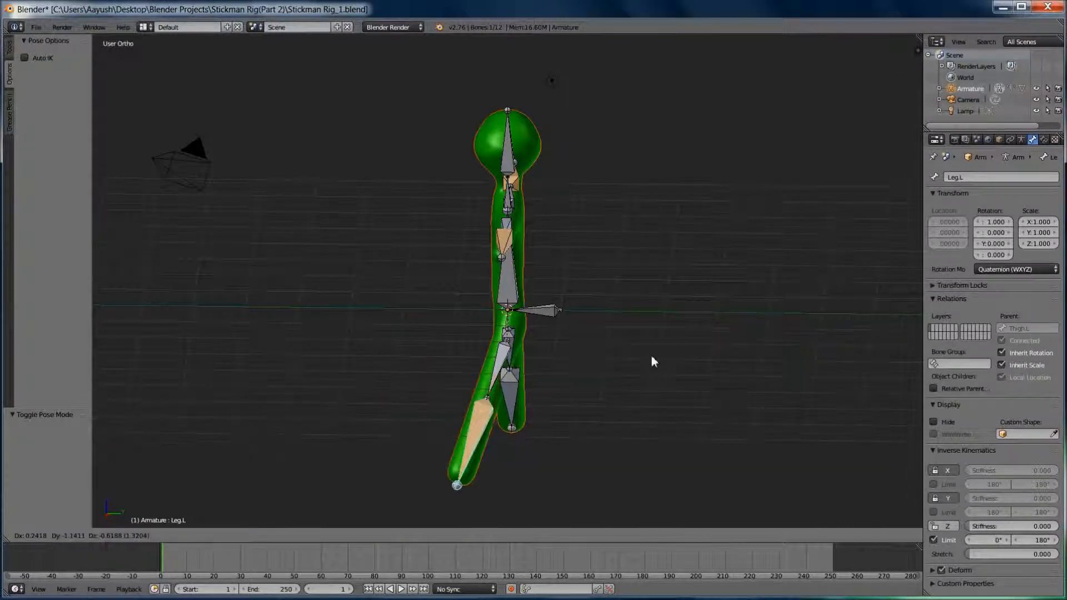
key(Escape)
- Add an Inverse Kinematics constraint to the Leg.R bone
middle_drag(691, 335, 538, 414)
right_click(539, 414)
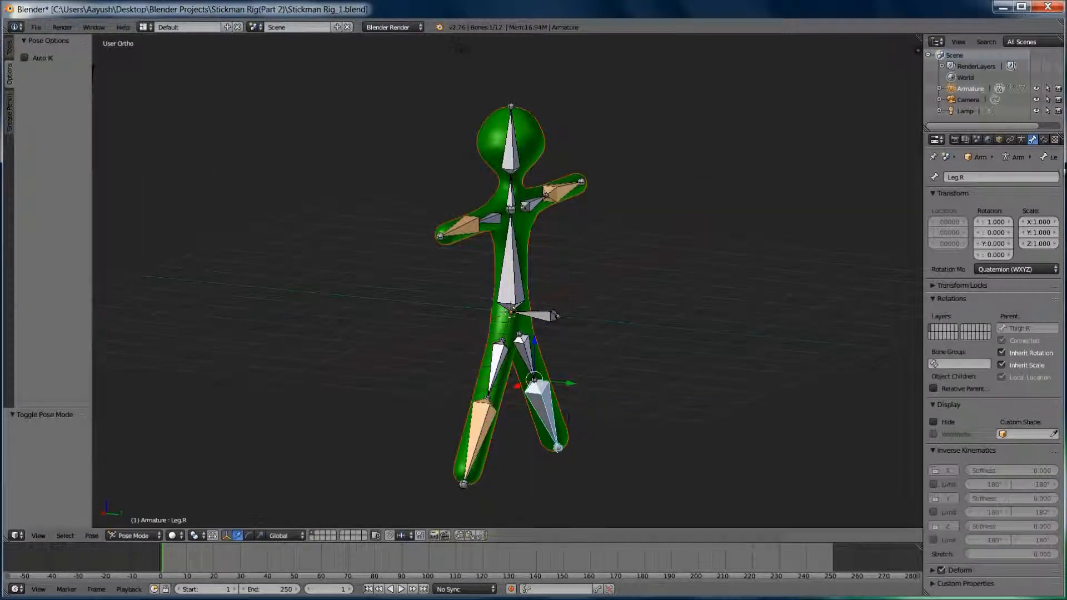
click(1043, 141)
click(1033, 177)
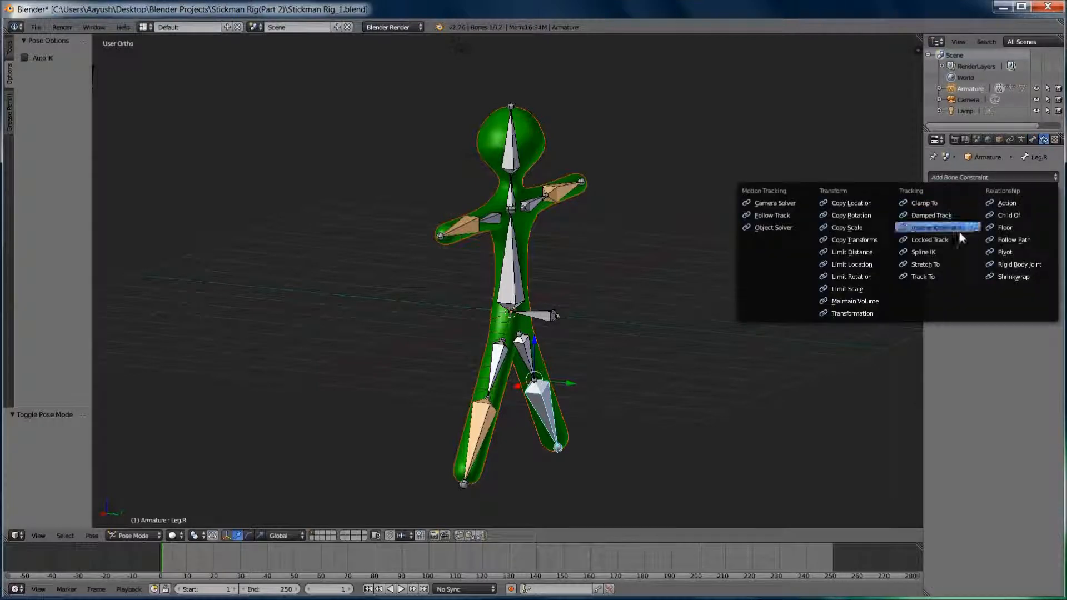
click(955, 231)
click(986, 261)
click(986, 261)
- Lock the X and Y axes and enable the Z limit in Leg.R's inverse kinematics settings
click(1032, 140)
click(947, 471)
click(939, 497)
click(938, 539)
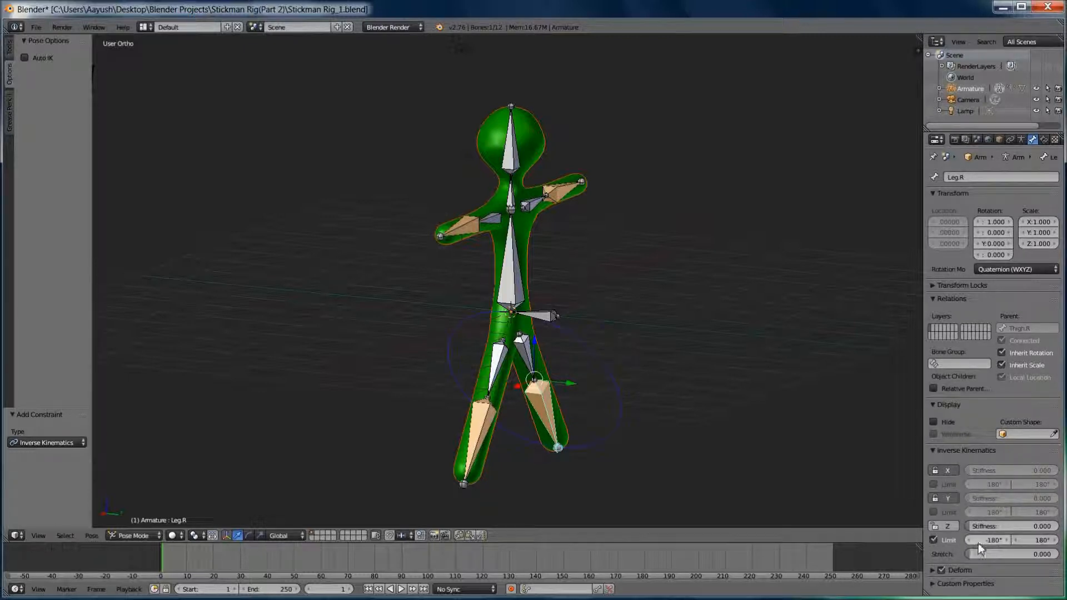
- Set Leg.R's inverse kinematics Z limit to -180° minimum and 0° maximum
click(978, 540)
text(0)
key(Return)
click(988, 541)
click(1027, 541)
text(0)
key(Return)
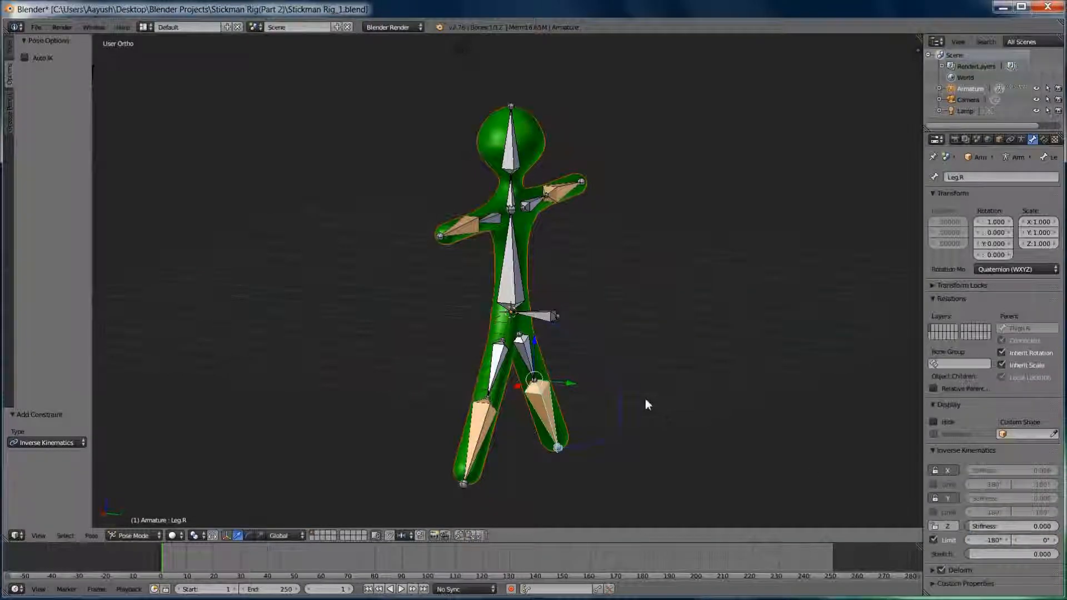
- Select all the armature's bones and inspect the inverse kinematics limit arcs on the arms and legs
middle_drag(682, 402, 738, 409)
key(a)
mouse_move(703, 360)
middle_down()
mouse_move(669, 368)
mouse_move(671, 338)
mouse_move(572, 319)
mouse_move(584, 374)
mouse_move(671, 394)
mouse_move(704, 343)
mouse_move(745, 372)
mouse_move(726, 381)
mouse_move(704, 362)
mouse_move(721, 338)
mouse_move(688, 359)
mouse_move(707, 360)
middle_up()
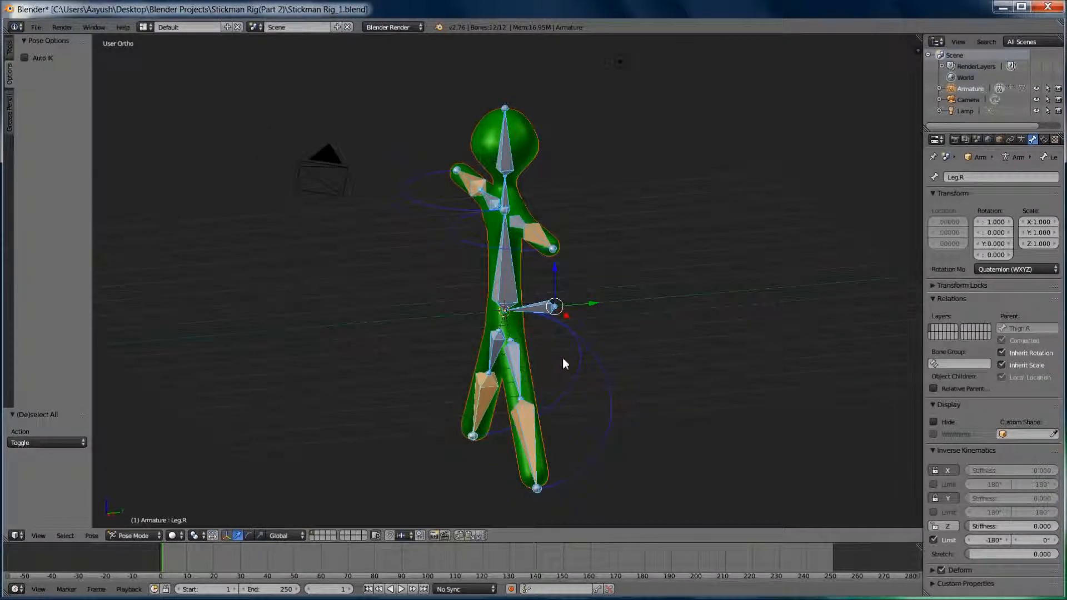
middle_drag(548, 352, 596, 315)
middle_drag(530, 245, 654, 261)
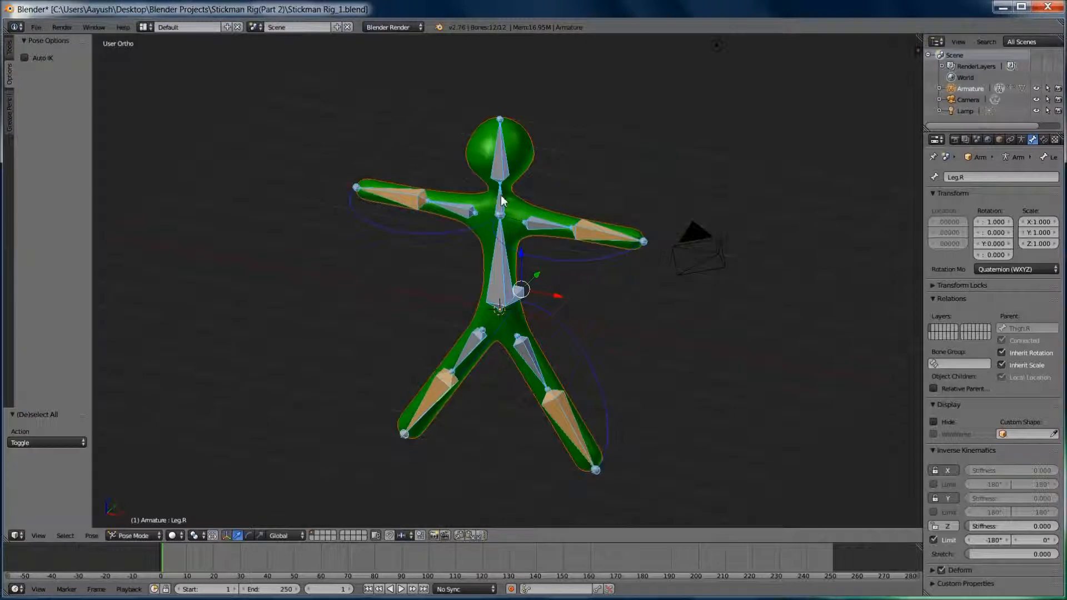